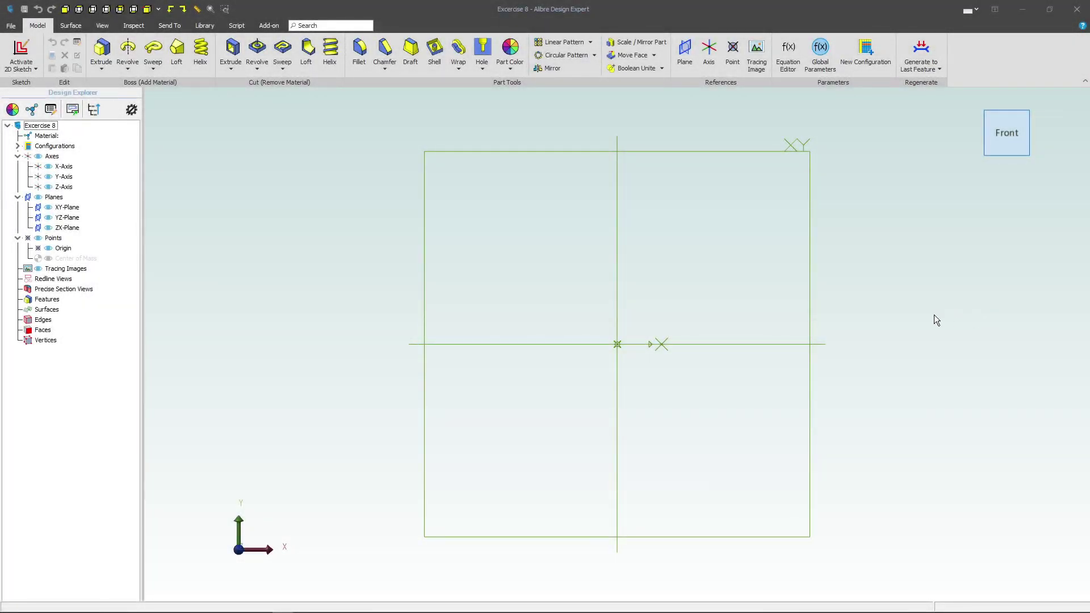
Orbit the view and begin a 2D sketch on the YZ-Plane.
{"action": "middle_click_drag", "start_coordinate": [744, 238], "coordinate": [676, 257]}
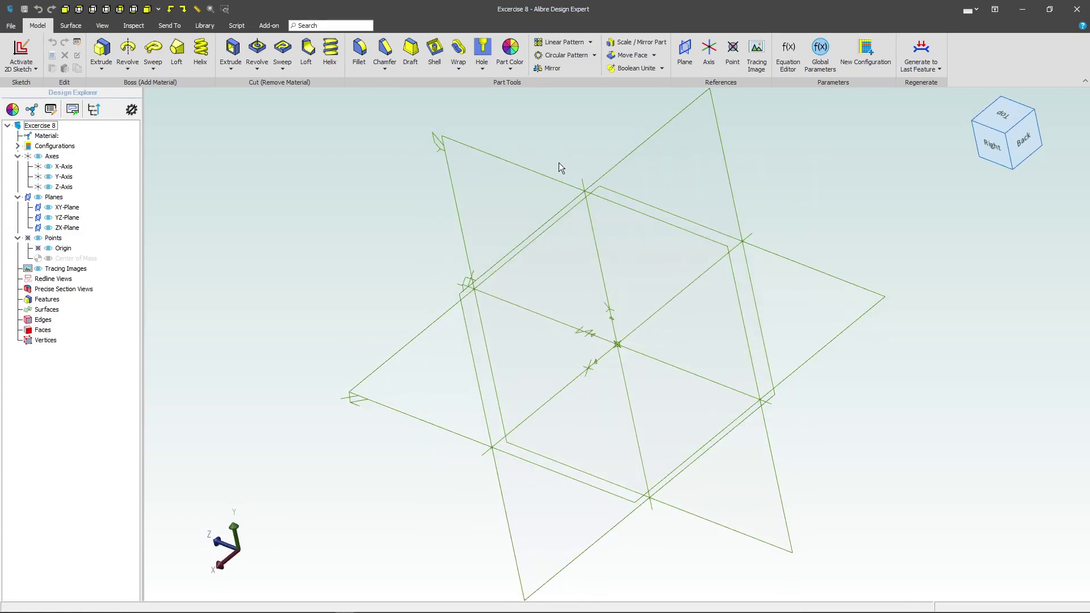
{"action": "left_click", "coordinate": [531, 176]}
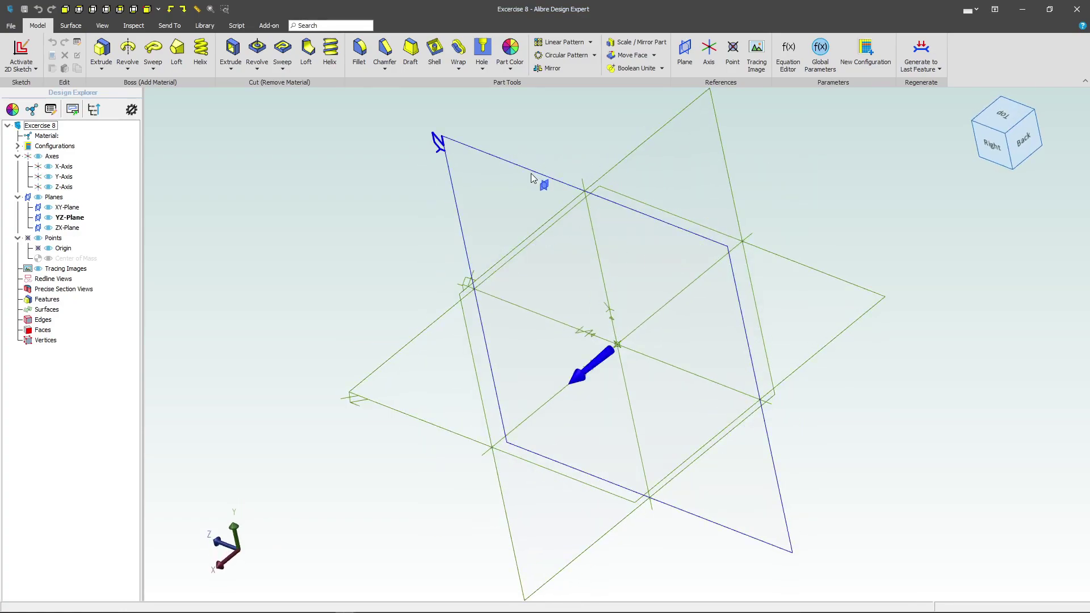
{"action": "left_click", "coordinate": [23, 54]}
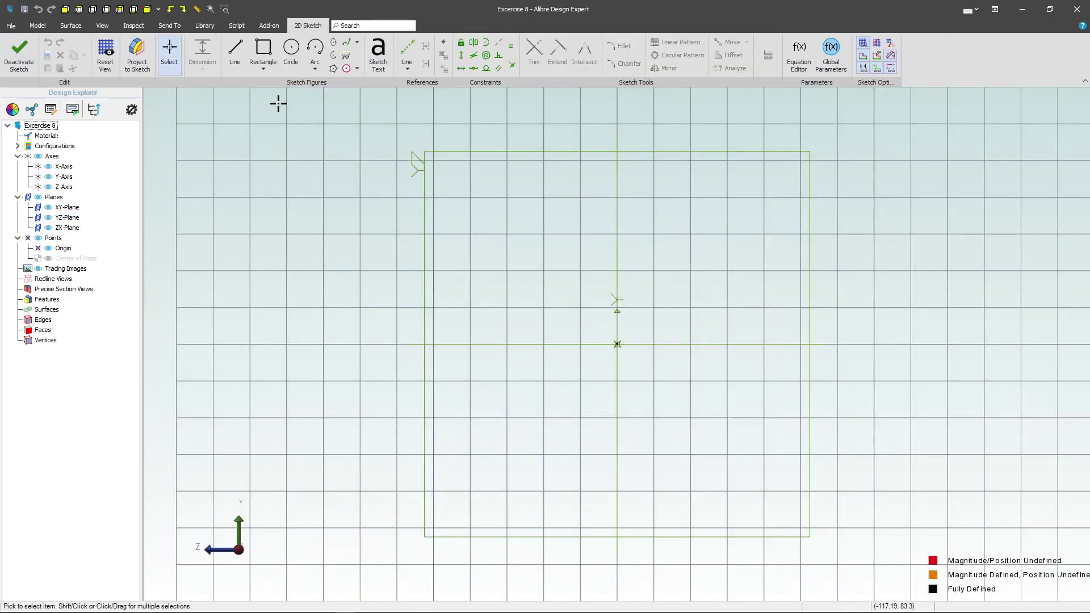
Draw the stepped lines from the origin and a tangent arc forming the upright's rounded top.
{"action": "left_click", "coordinate": [235, 51]}
{"action": "left_click", "coordinate": [614, 343]}
{"action": "left_click", "coordinate": [654, 243]}
{"action": "left_click", "coordinate": [735, 246]}
{"action": "left_click", "coordinate": [735, 139]}
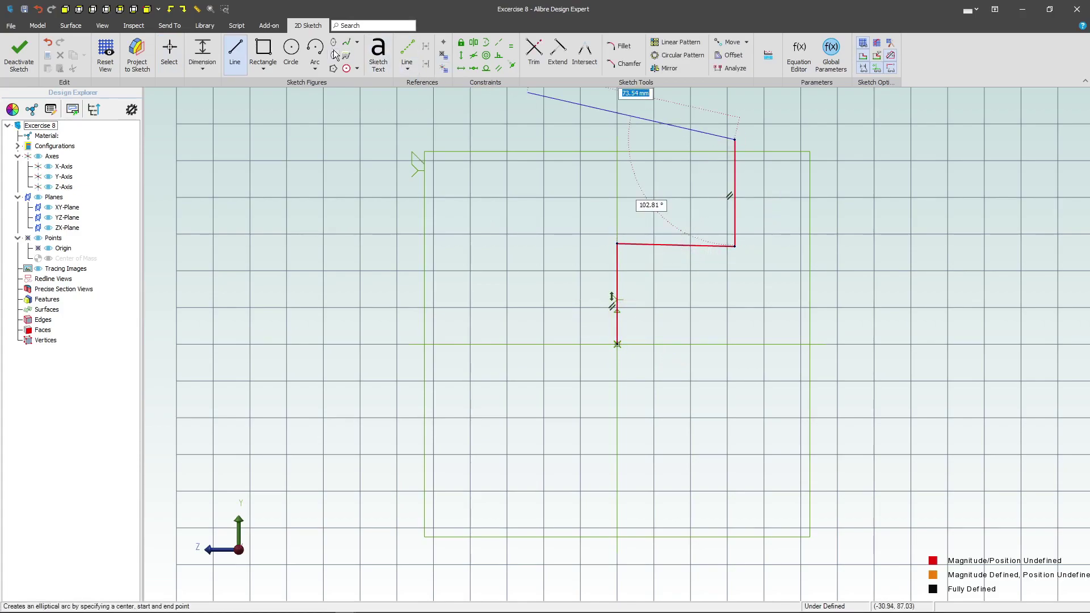
{"action": "left_click", "coordinate": [316, 68]}
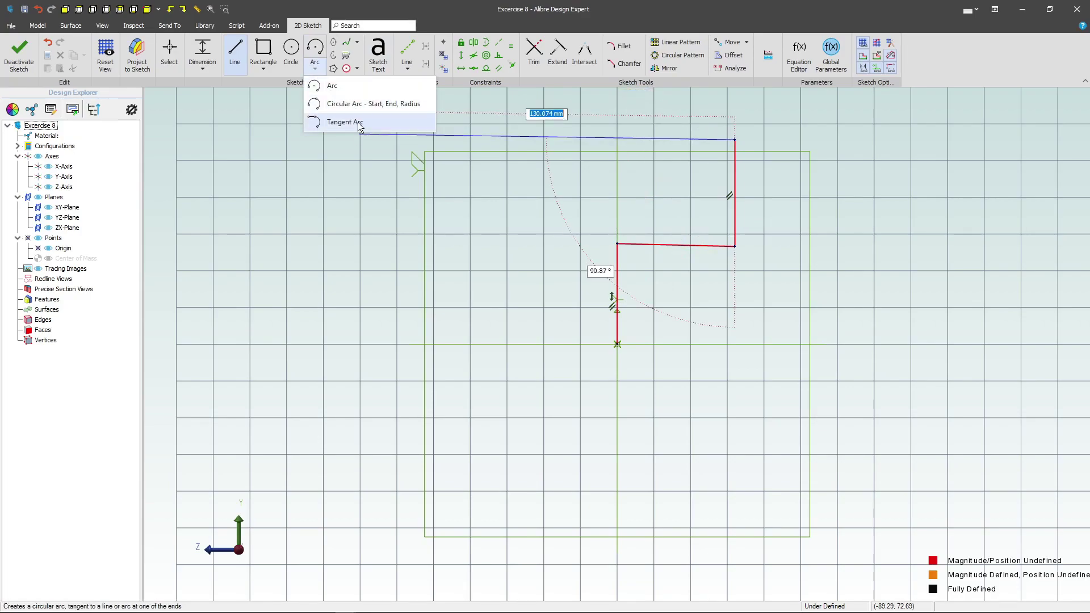
{"action": "left_click", "coordinate": [338, 120]}
{"action": "left_click", "coordinate": [734, 142]}
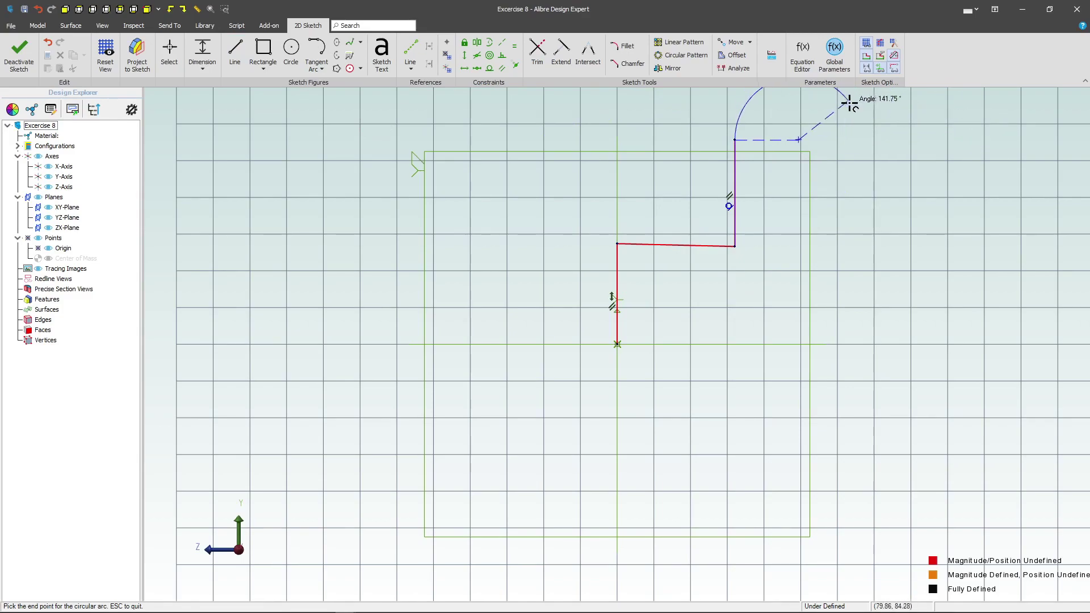
{"action": "left_click", "coordinate": [841, 116]}
Finish the outline with lines back to the origin and make the bottom edge horizontal.
{"action": "key", "text": "l"}
{"action": "left_click", "coordinate": [872, 117]}
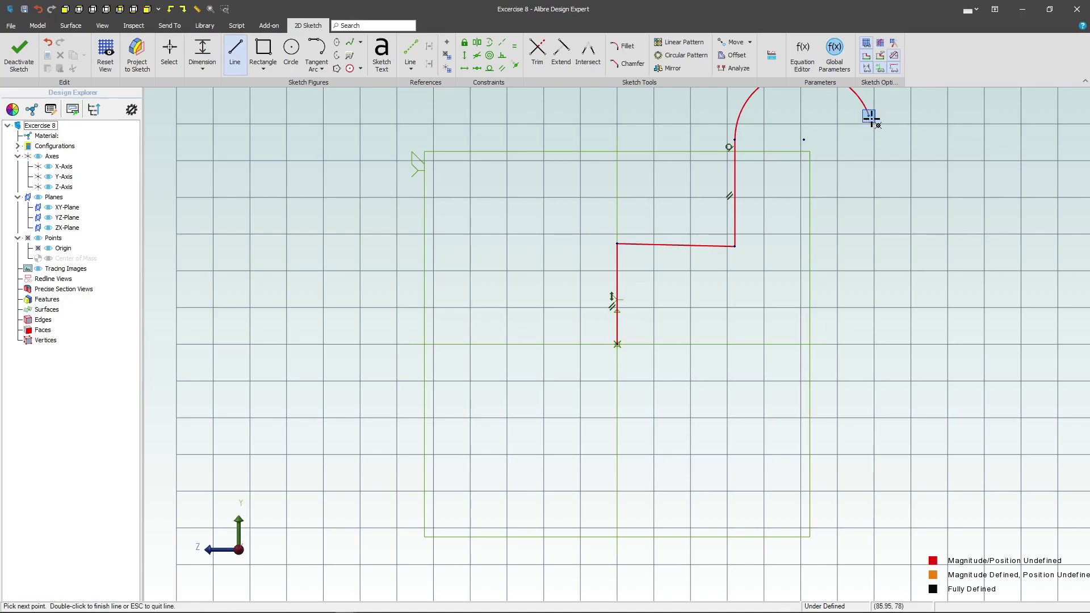
{"action": "left_click", "coordinate": [995, 116]}
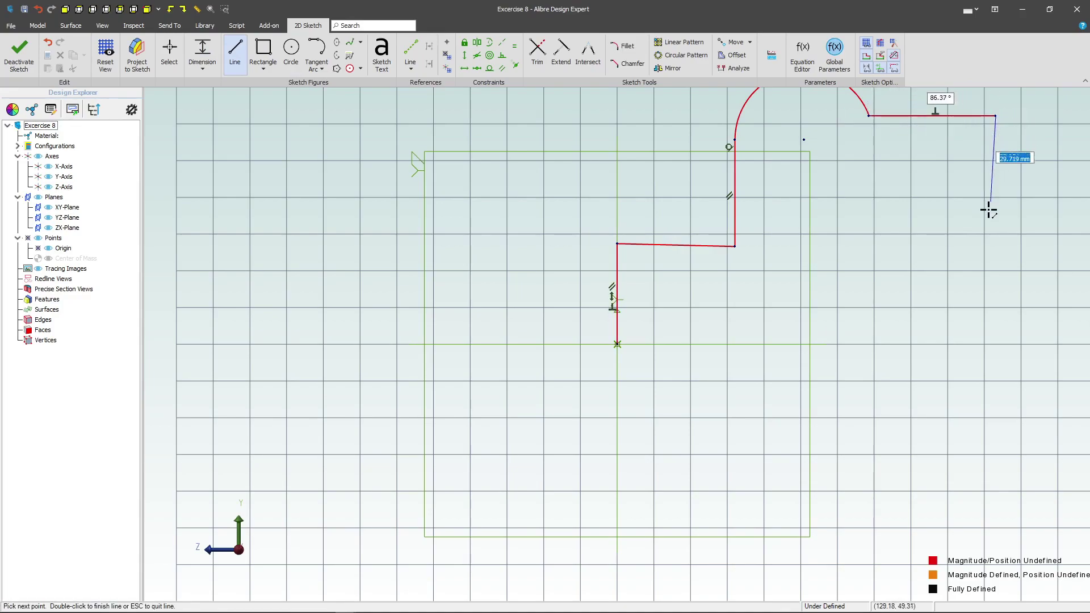
{"action": "left_click", "coordinate": [996, 311]}
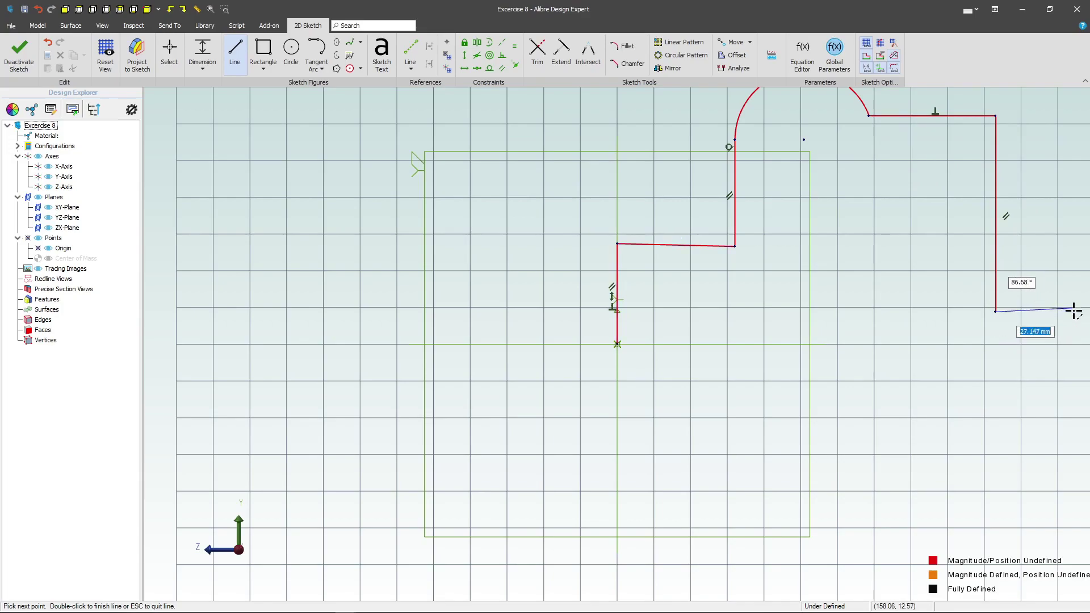
{"action": "left_click", "coordinate": [1072, 312]}
{"action": "left_click", "coordinate": [1072, 350]}
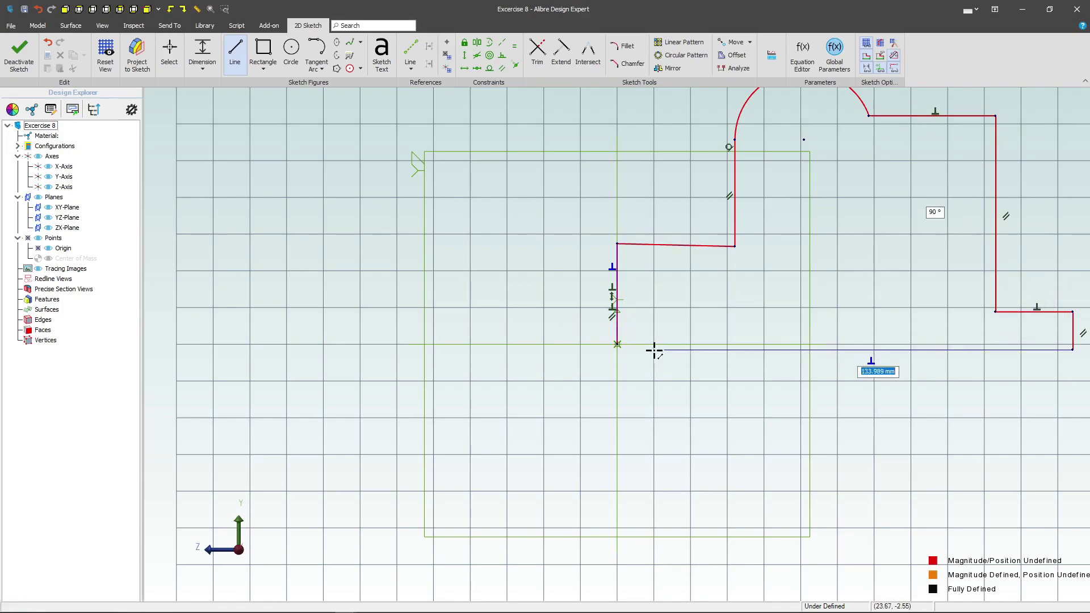
{"action": "left_click", "coordinate": [617, 344]}
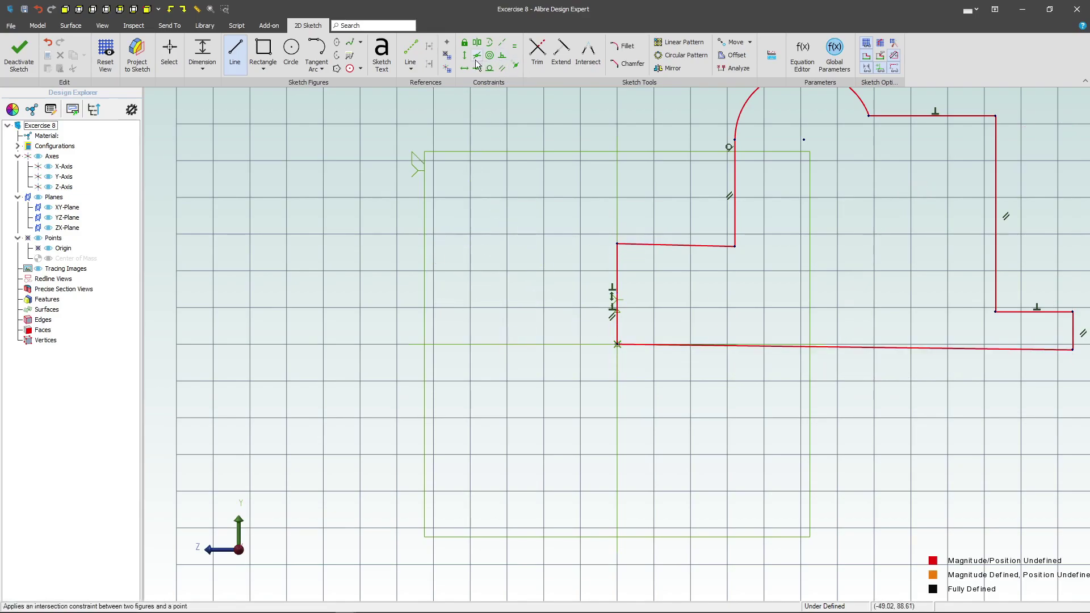
{"action": "left_click", "coordinate": [464, 67]}
{"action": "left_click", "coordinate": [800, 340]}
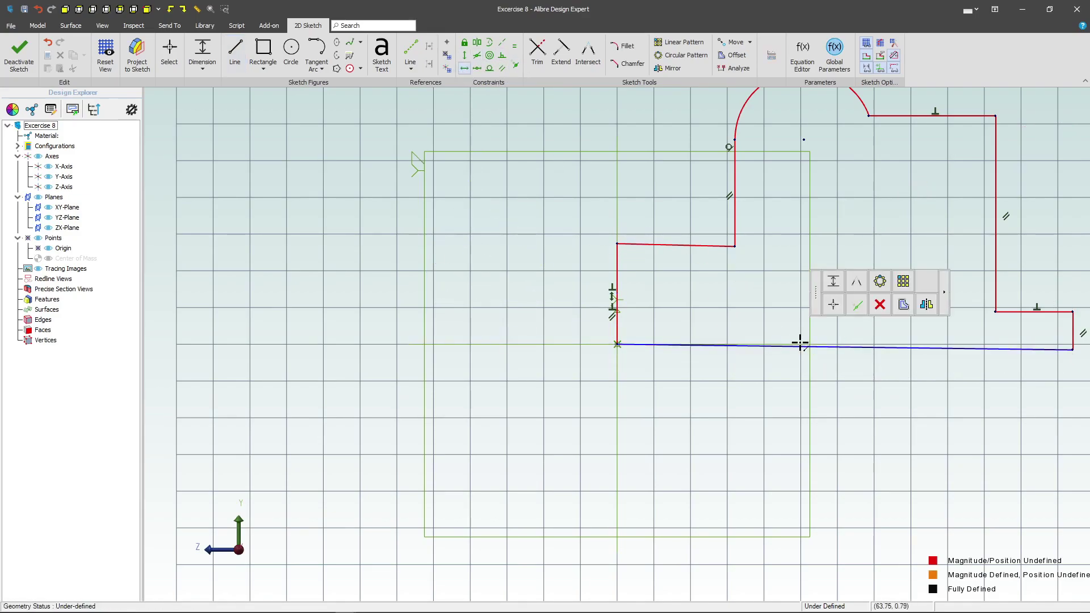
Make the upper step segment horizontal.
{"action": "scroll", "coordinate": [781, 319], "scroll_direction": "down", "scroll_amount": 2}
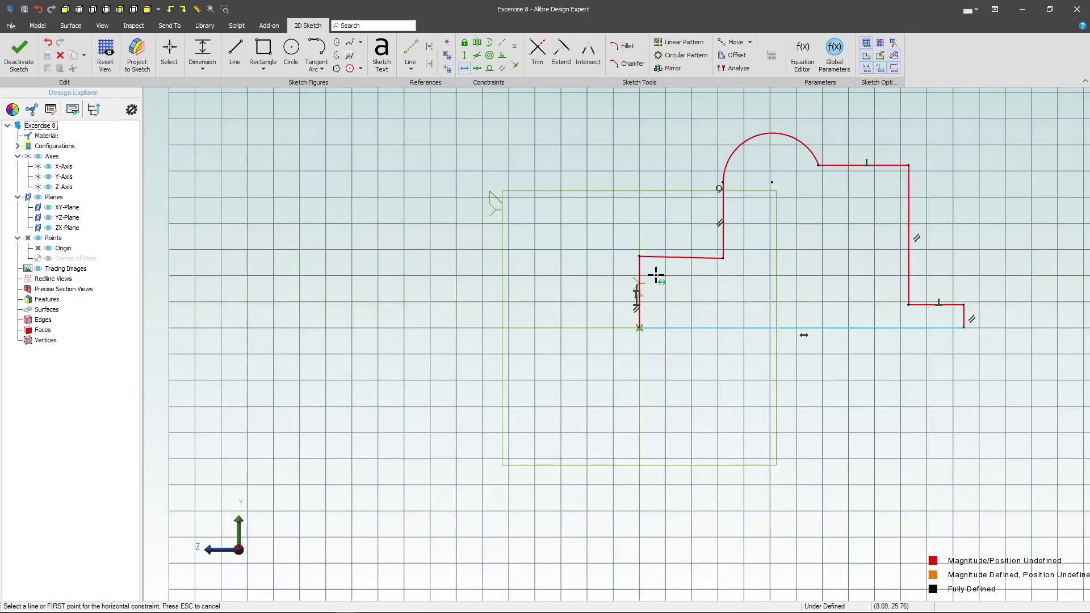
{"action": "scroll", "coordinate": [781, 219], "scroll_direction": "up", "scroll_amount": 1}
{"action": "left_click", "coordinate": [641, 278]}
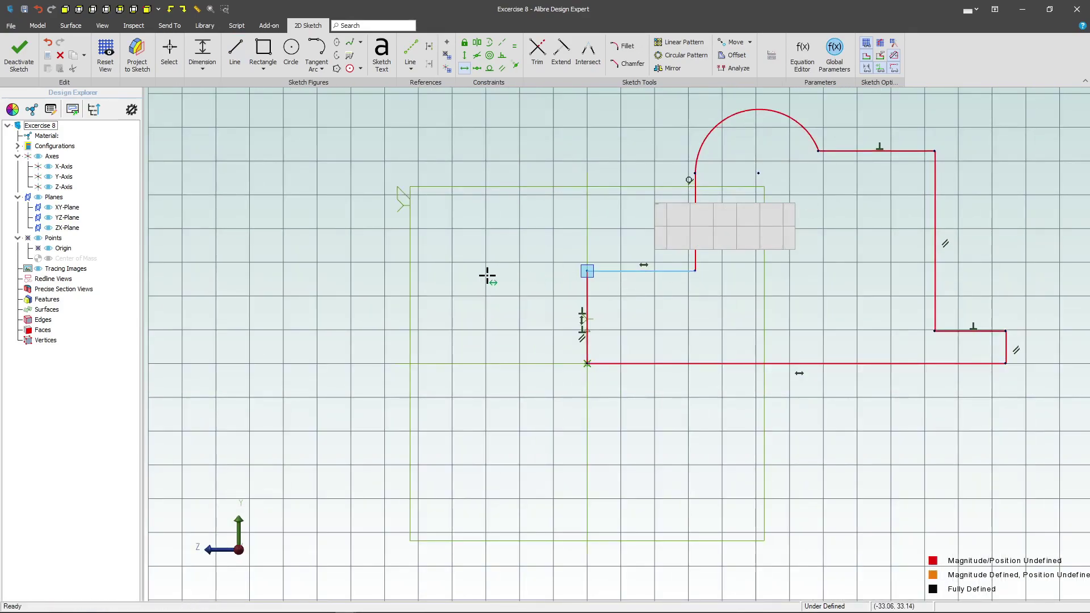
{"action": "key", "text": "Escape"}
{"action": "scroll", "coordinate": [486, 275], "scroll_direction": "down", "scroll_amount": 2}
{"action": "scroll", "coordinate": [771, 207], "scroll_direction": "up", "scroll_amount": 2}
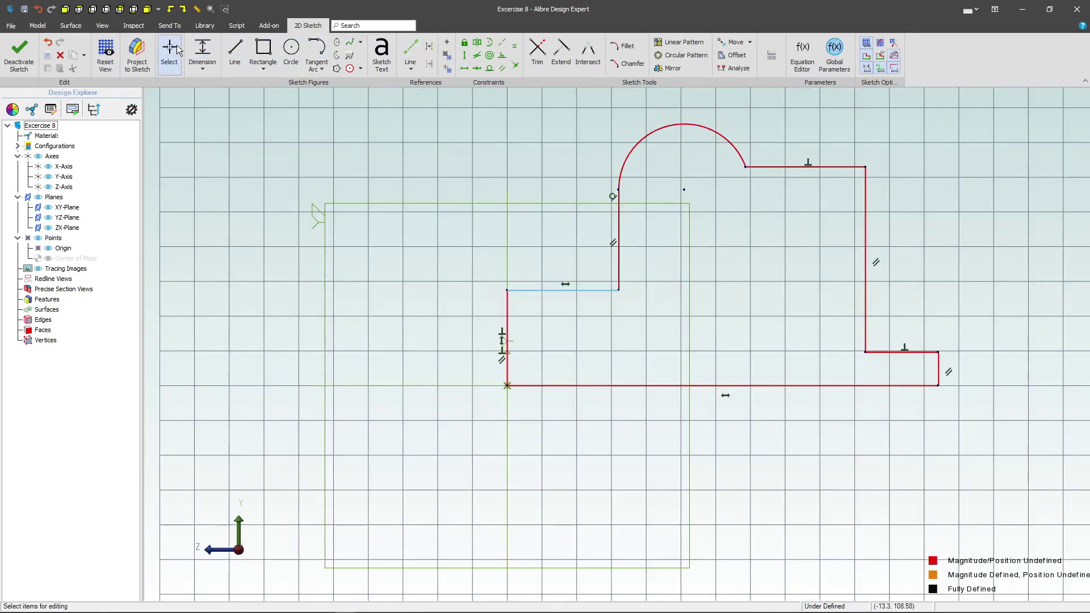
Add the R50 radius dimension to the top arc.
{"action": "left_click", "coordinate": [202, 51]}
{"action": "left_click", "coordinate": [603, 125]}
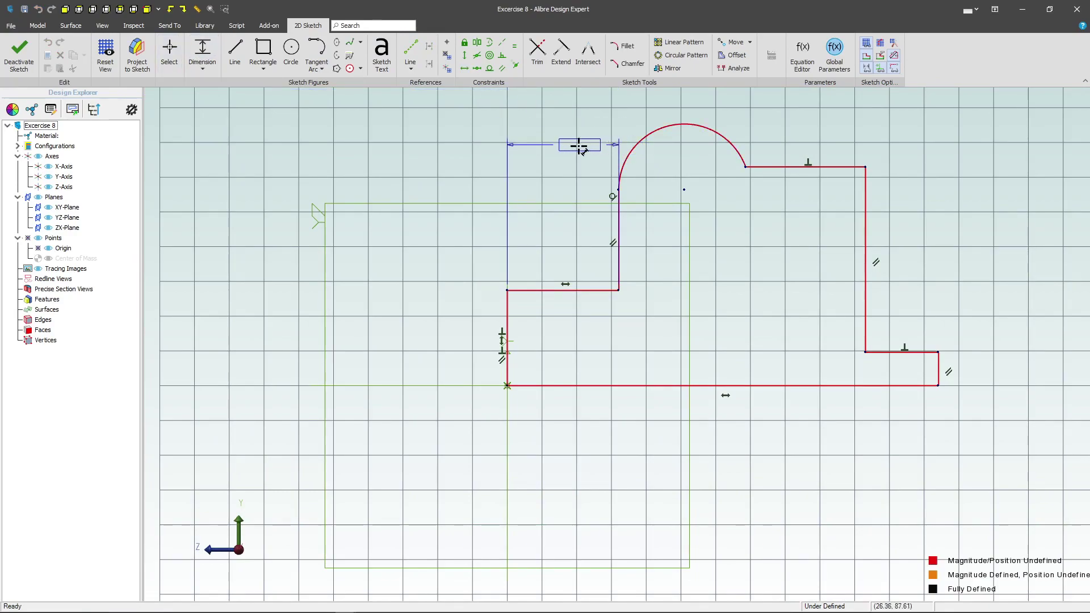
{"action": "key", "text": "Escape"}
{"action": "left_click", "coordinate": [645, 133]}
{"action": "left_click", "coordinate": [514, 121]}
{"action": "key", "text": "Escape"}
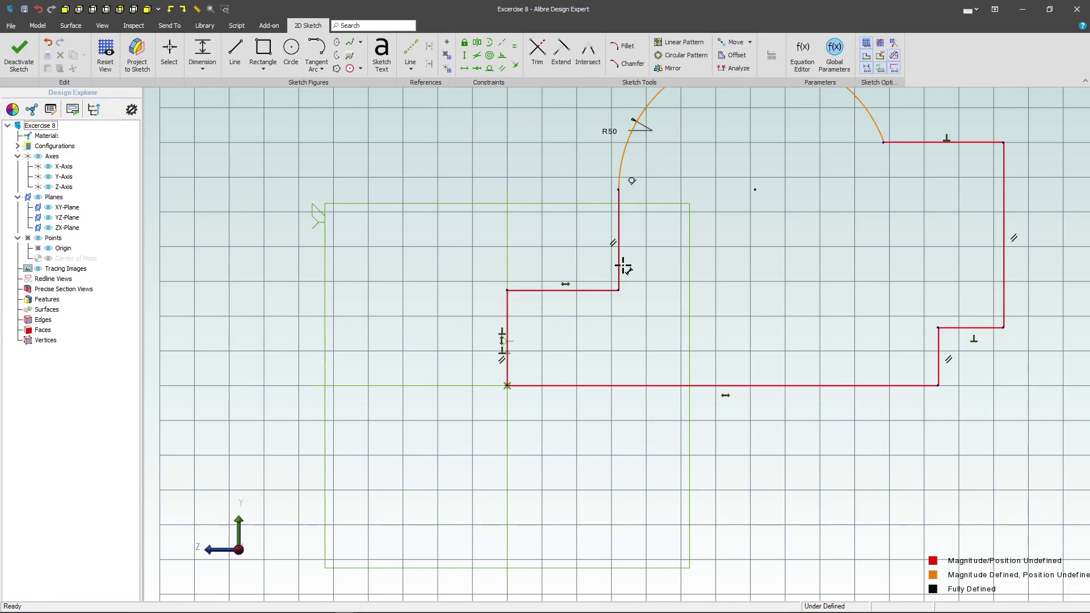
Dimension the 170 width and the 290 overall width along the bottom.
{"action": "left_click", "coordinate": [1005, 327]}
{"action": "left_click", "coordinate": [798, 447]}
{"action": "type", "text": "170"}
{"action": "key", "text": "Return"}
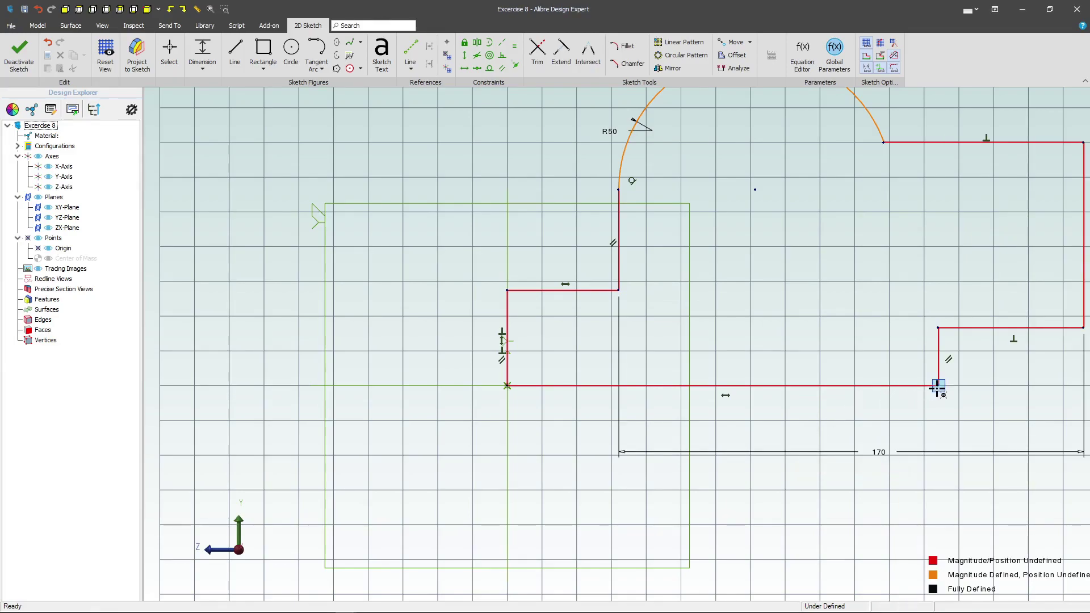
{"action": "left_click", "coordinate": [507, 386]}
{"action": "left_click", "coordinate": [692, 528]}
{"action": "type", "text": "200"}
{"action": "key", "text": "Return"}
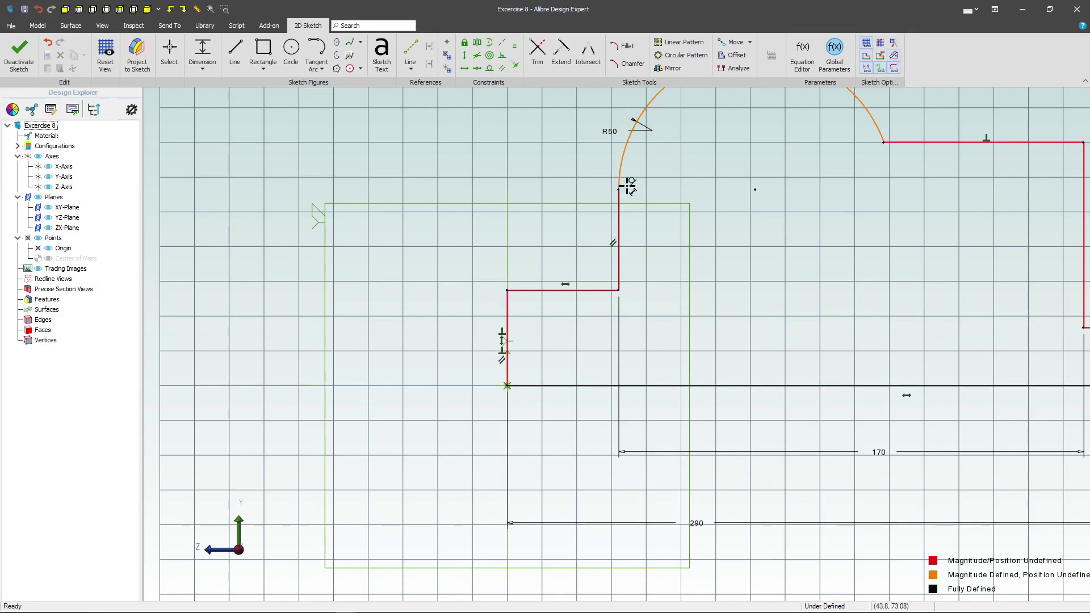
Dimension the step height below the arc to 70.
{"action": "left_click", "coordinate": [619, 229]}
{"action": "left_click", "coordinate": [623, 294]}
{"action": "left_click", "coordinate": [454, 243]}
{"action": "type", "text": "70"}
{"action": "key", "text": "Return"}
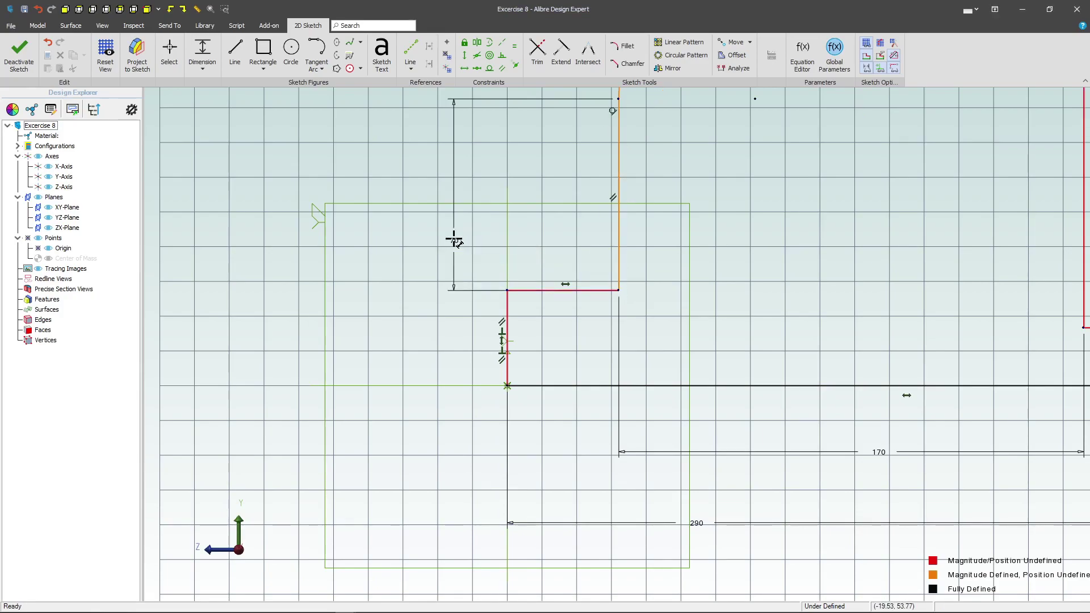
{"action": "scroll", "coordinate": [446, 262], "scroll_direction": "down", "scroll_amount": 3}
{"action": "scroll", "coordinate": [681, 306], "scroll_direction": "up", "scroll_amount": 1}
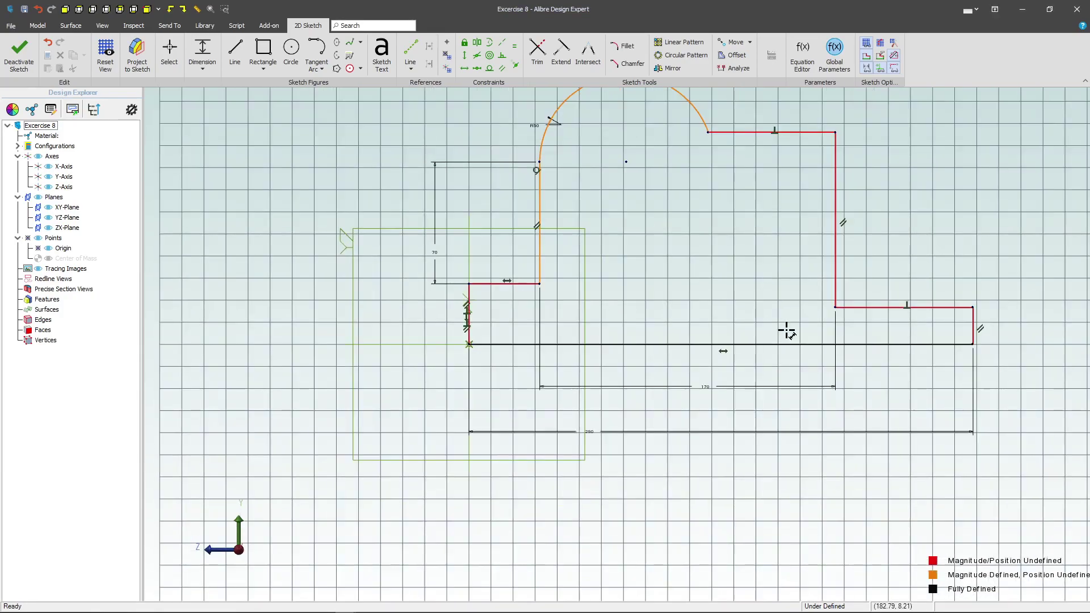
Add the 60 step width and the 30 base height dimensions on the right.
{"action": "left_click", "coordinate": [972, 305]}
{"action": "left_click", "coordinate": [835, 307]}
{"action": "left_click", "coordinate": [907, 254]}
{"action": "type", "text": "60"}
{"action": "key", "text": "Return"}
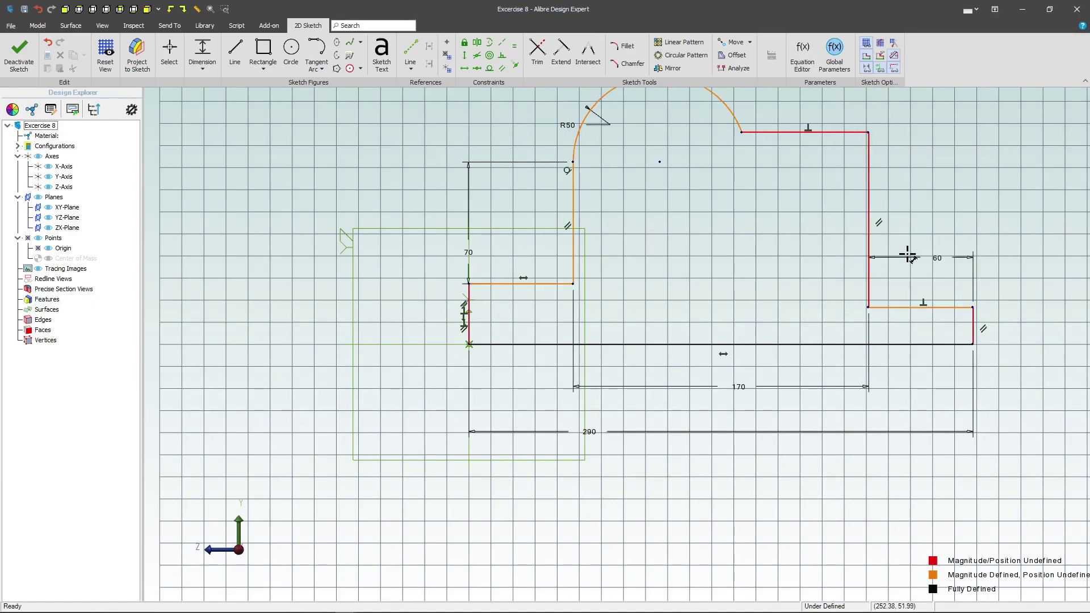
{"action": "left_click", "coordinate": [974, 307]}
{"action": "left_click", "coordinate": [973, 343]}
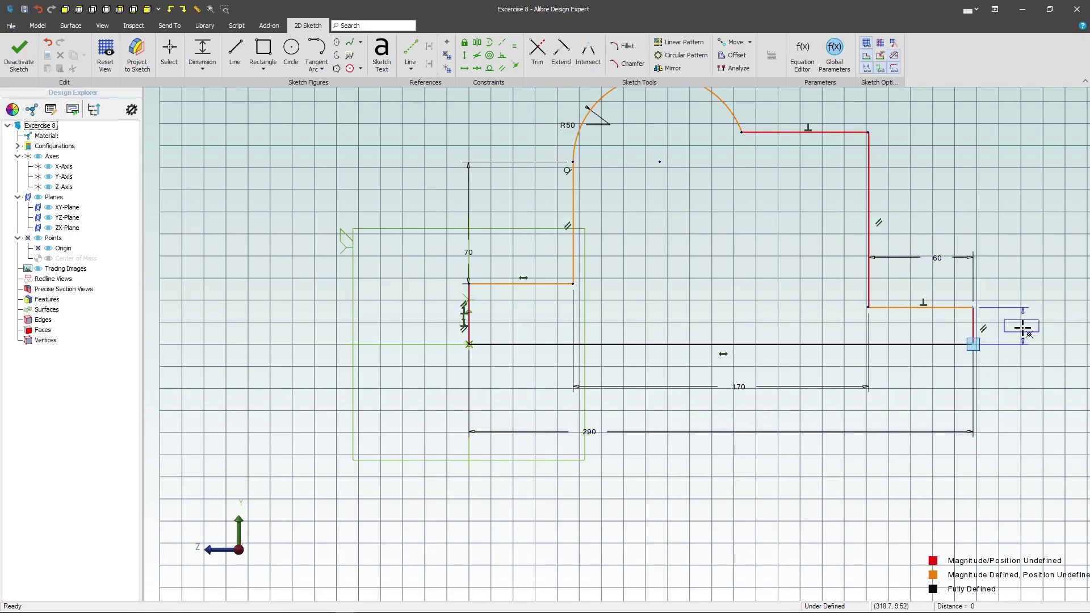
{"action": "left_click", "coordinate": [1025, 323]}
{"action": "type", "text": "30"}
{"action": "key", "text": "Return"}
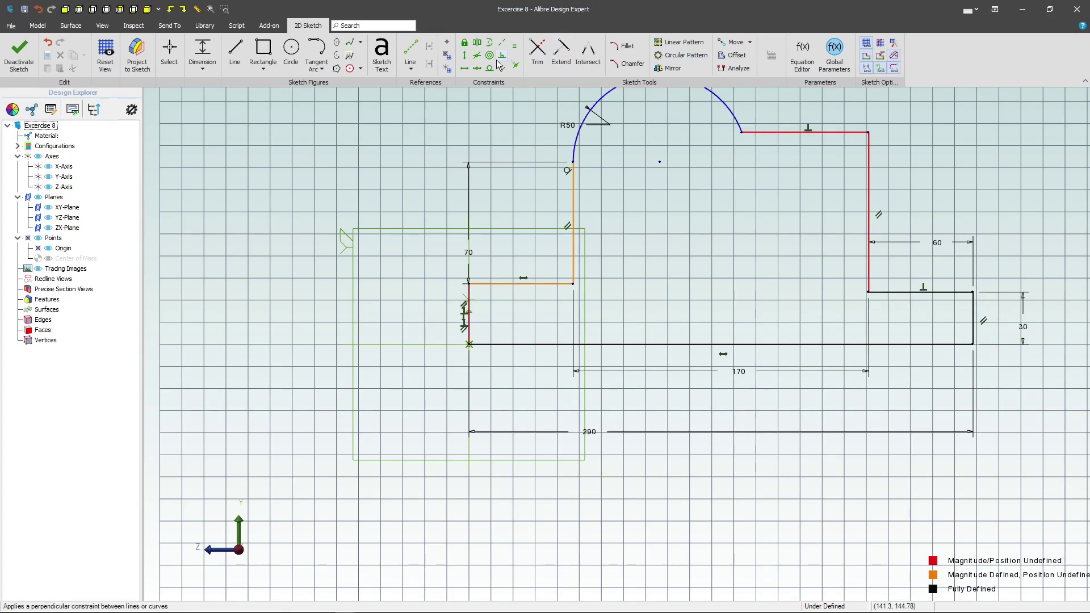
Make the two short base end lines equal in length.
{"action": "left_click", "coordinate": [514, 45]}
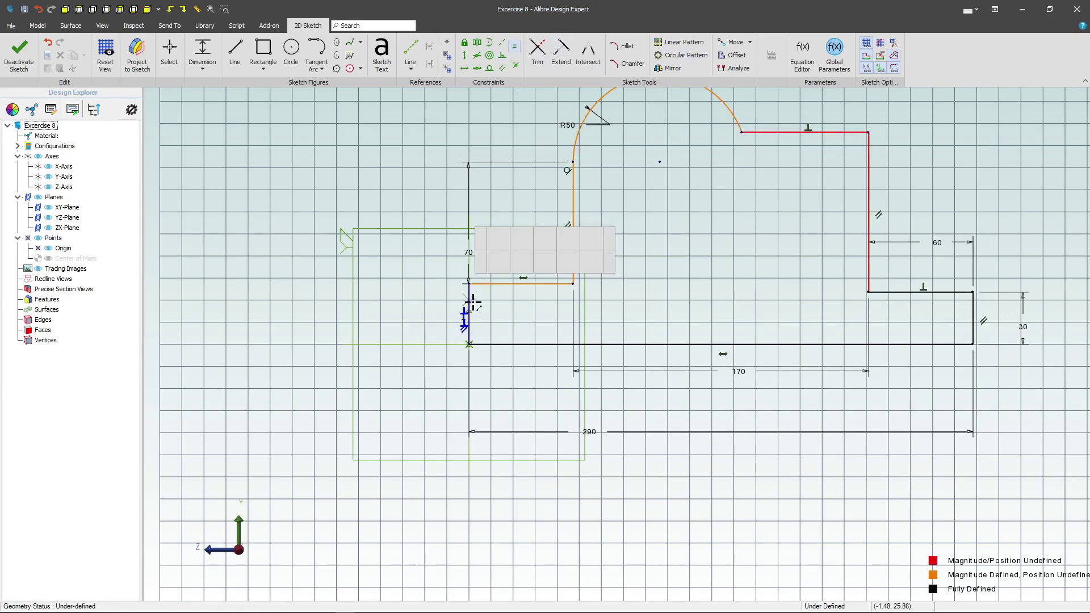
{"action": "left_click", "coordinate": [469, 310]}
{"action": "left_click", "coordinate": [977, 309]}
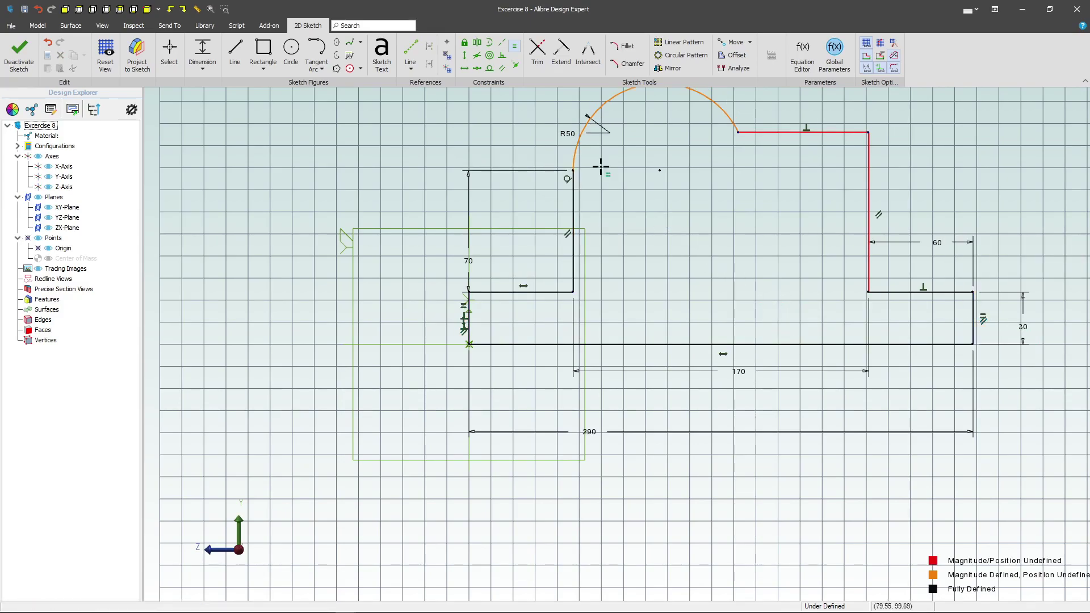
{"action": "key", "text": "Escape"}
Dimension the right upright's height to 100, fully defining the sketch.
{"action": "left_click", "coordinate": [869, 292]}
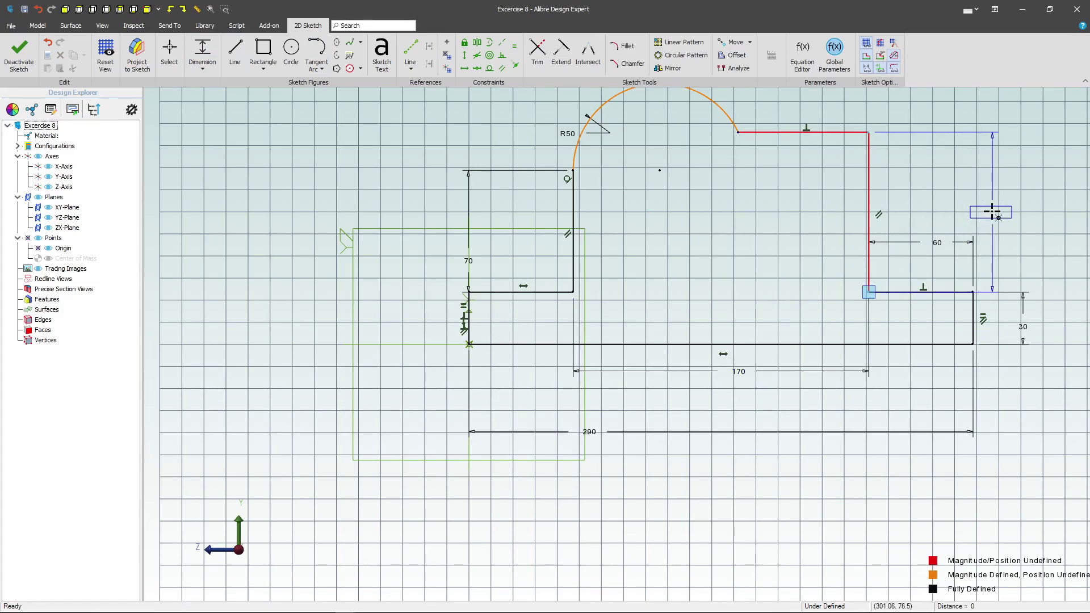
{"action": "left_click", "coordinate": [1007, 214]}
{"action": "type", "text": "100"}
{"action": "key", "text": "Return"}
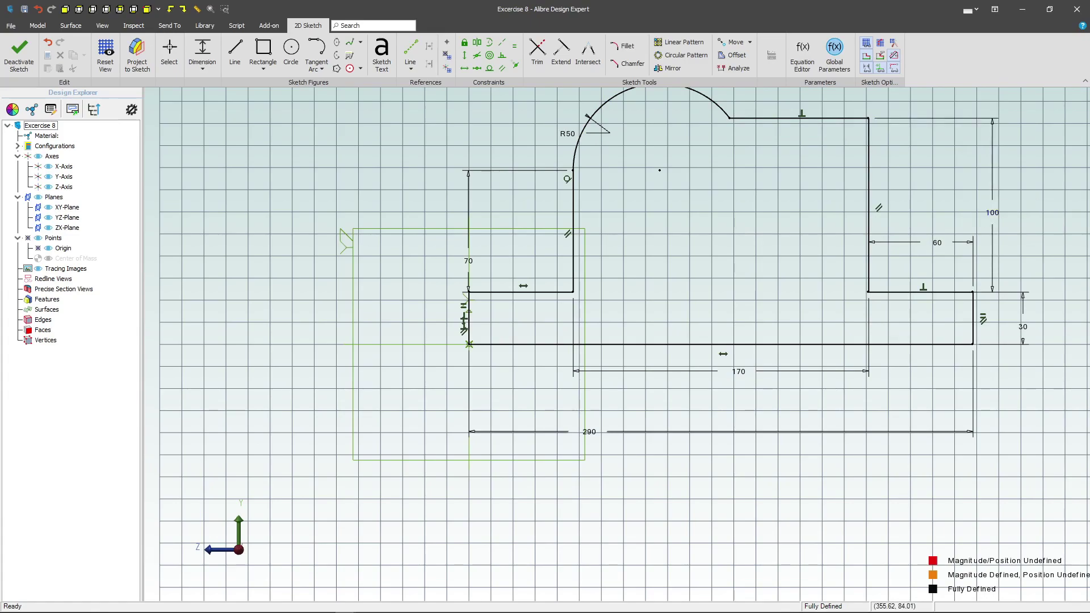
{"action": "scroll", "coordinate": [842, 397], "scroll_direction": "down", "scroll_amount": 2}
{"action": "scroll", "coordinate": [817, 272], "scroll_direction": "up", "scroll_amount": 1}
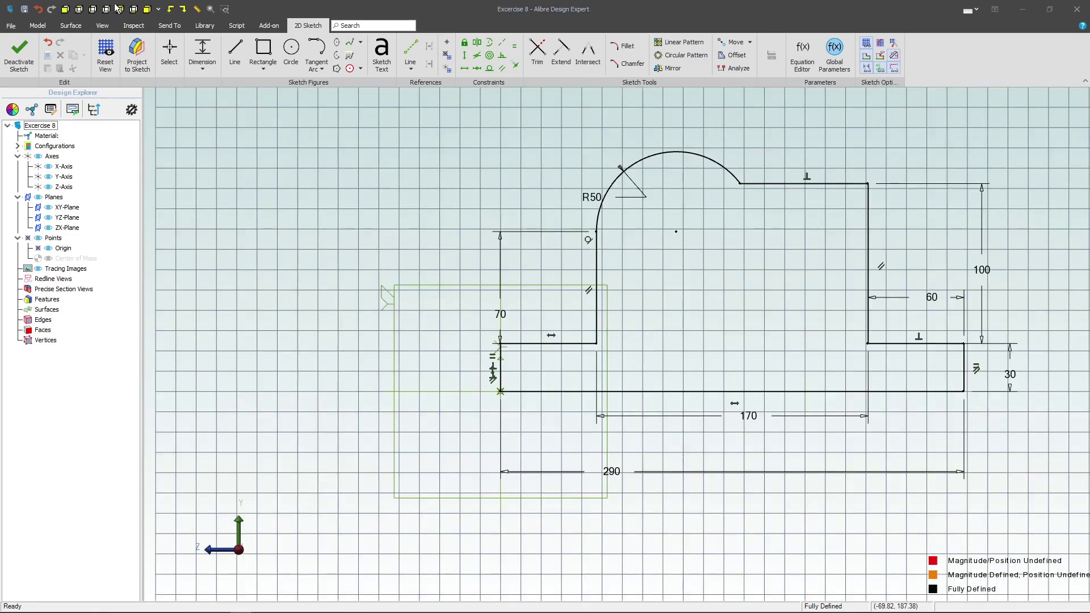
Extrude Sketch<1> 100 mm with Mid Plane type into a solid.
{"action": "left_click", "coordinate": [24, 55]}
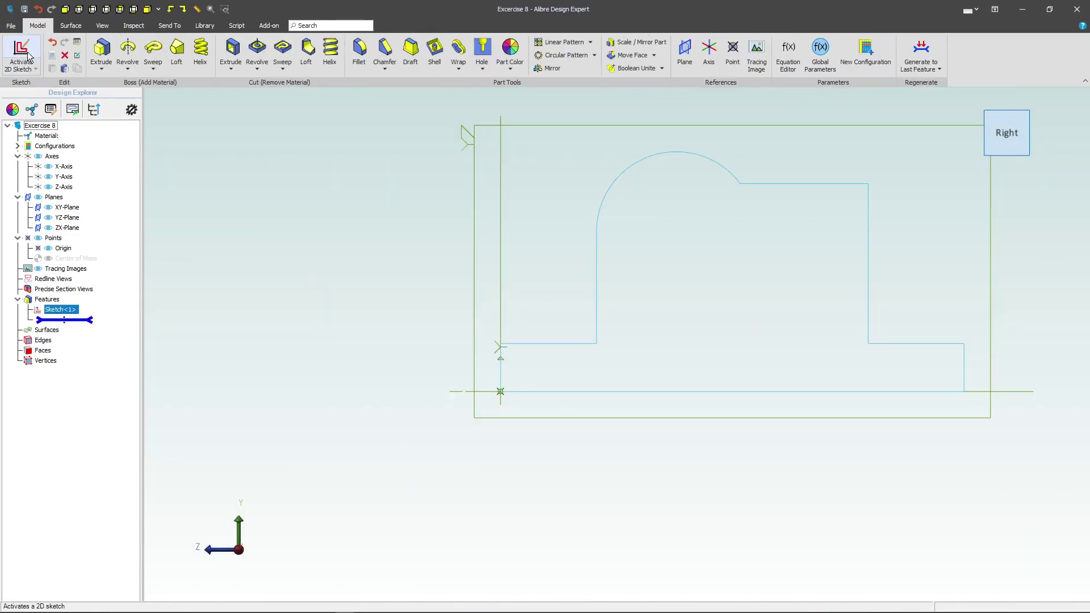
{"action": "left_click", "coordinate": [102, 57]}
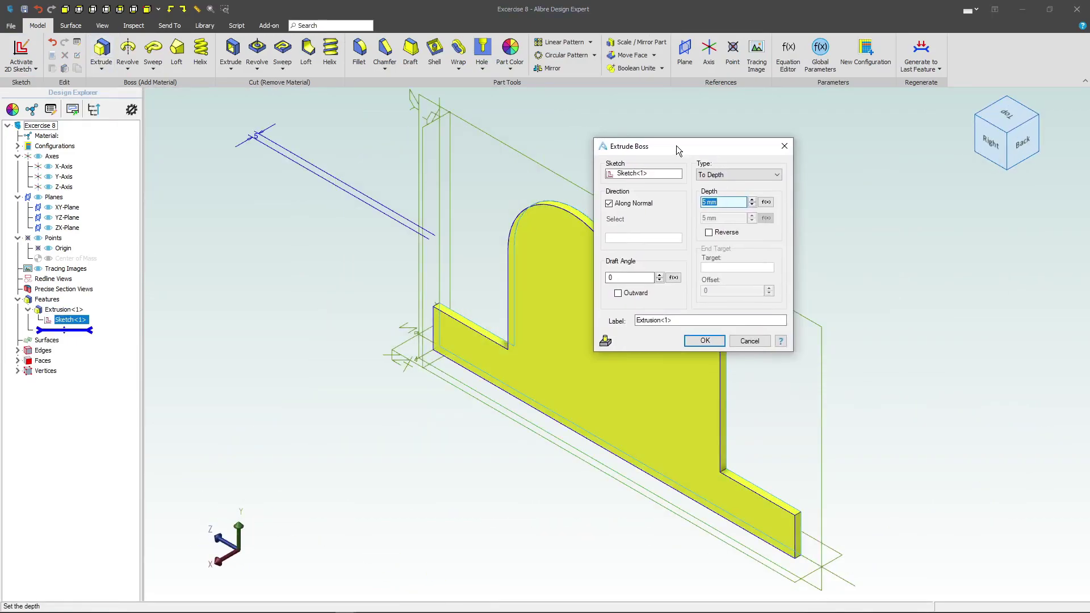
{"action": "left_click", "coordinate": [721, 175]}
{"action": "left_click", "coordinate": [725, 193]}
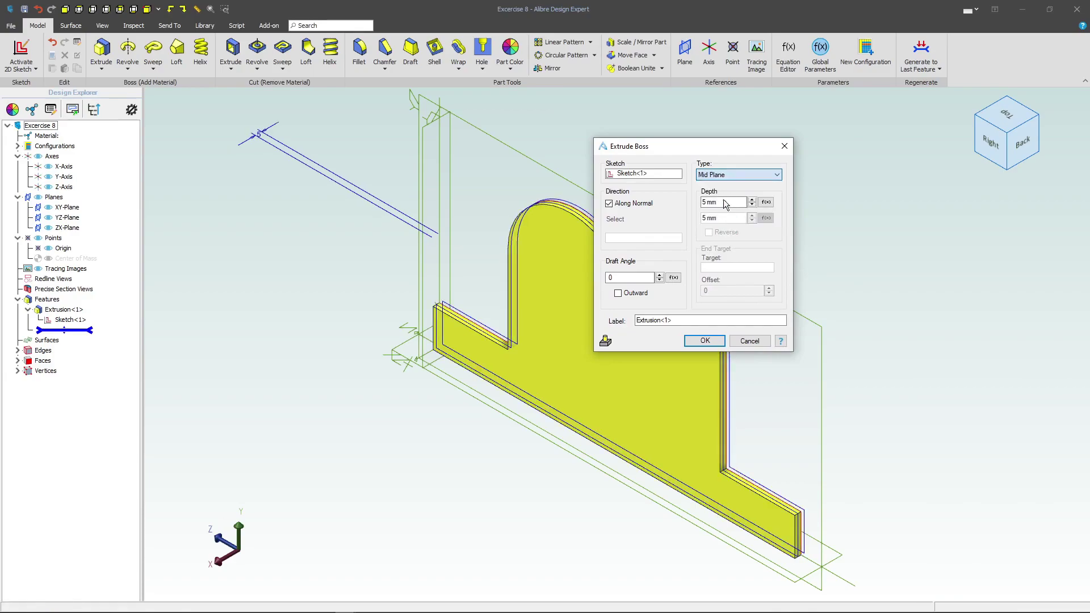
{"action": "type", "text": "100"}
{"action": "left_click", "coordinate": [705, 340]}
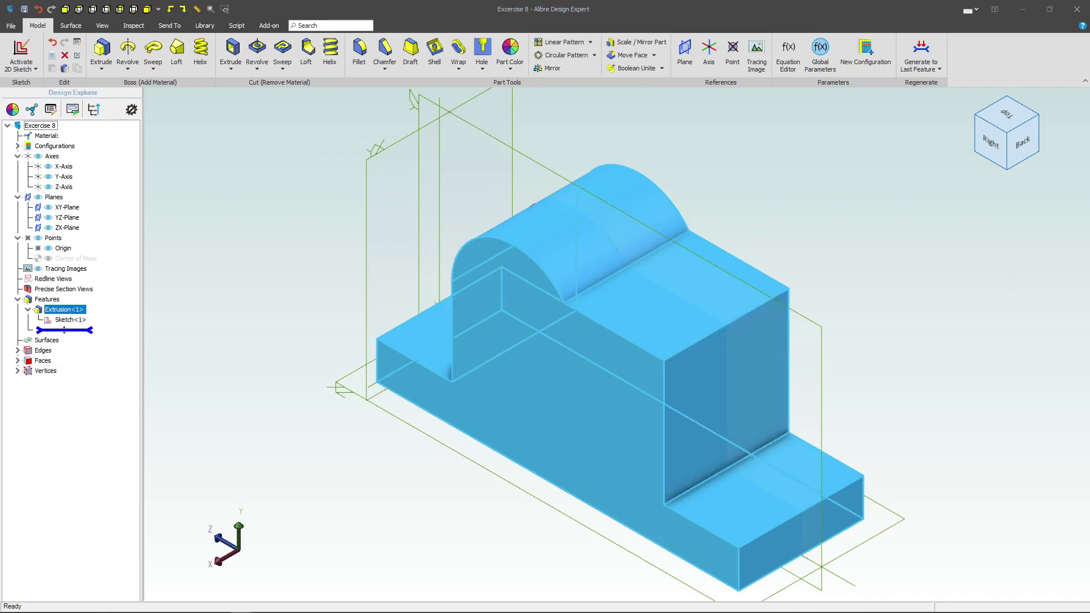
{"action": "left_click", "coordinate": [552, 316]}
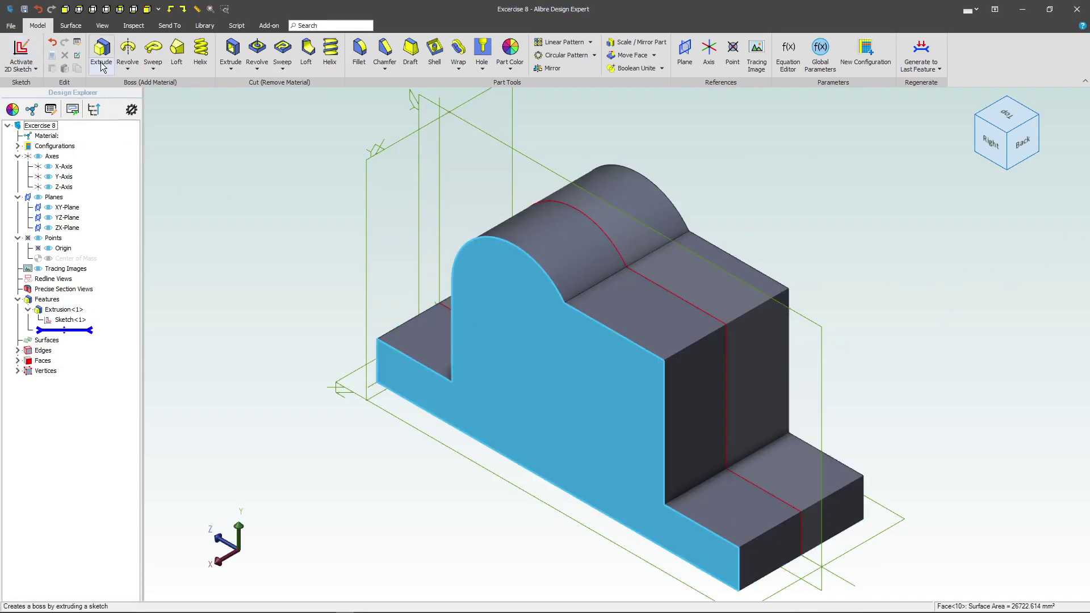
Sketch on the front face and project the top arc as an associated reference figure.
{"action": "left_click", "coordinate": [16, 55]}
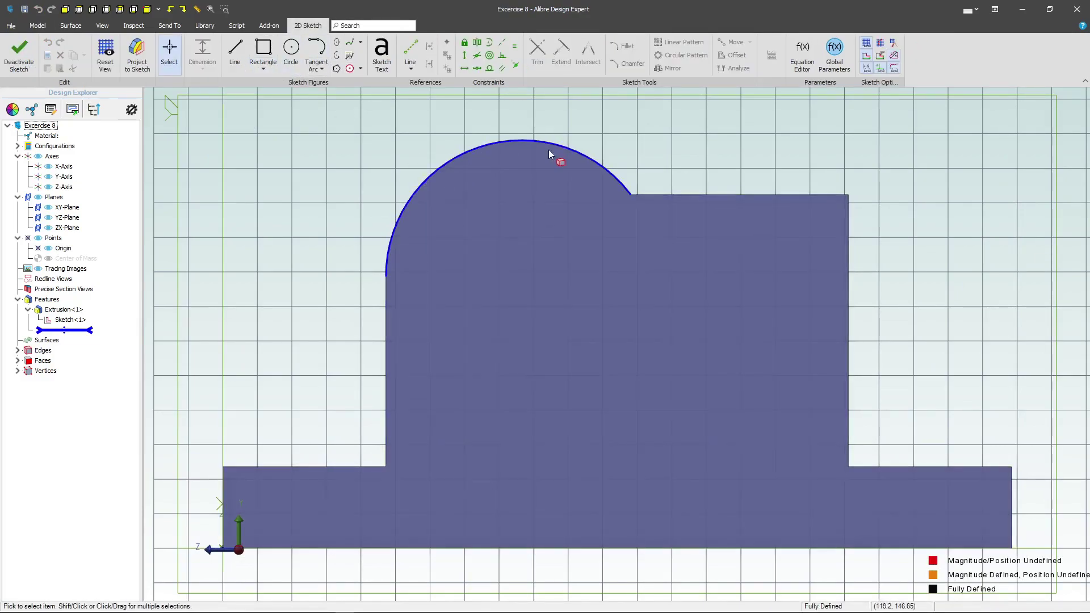
{"action": "left_click", "coordinate": [136, 54]}
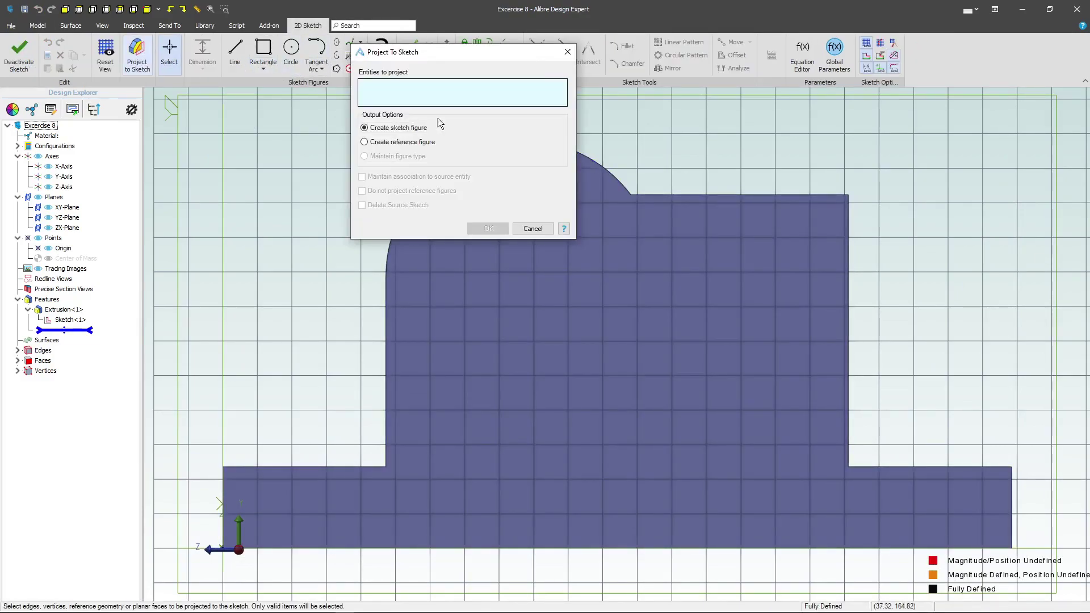
{"action": "left_click", "coordinate": [364, 142]}
{"action": "left_click", "coordinate": [605, 170]}
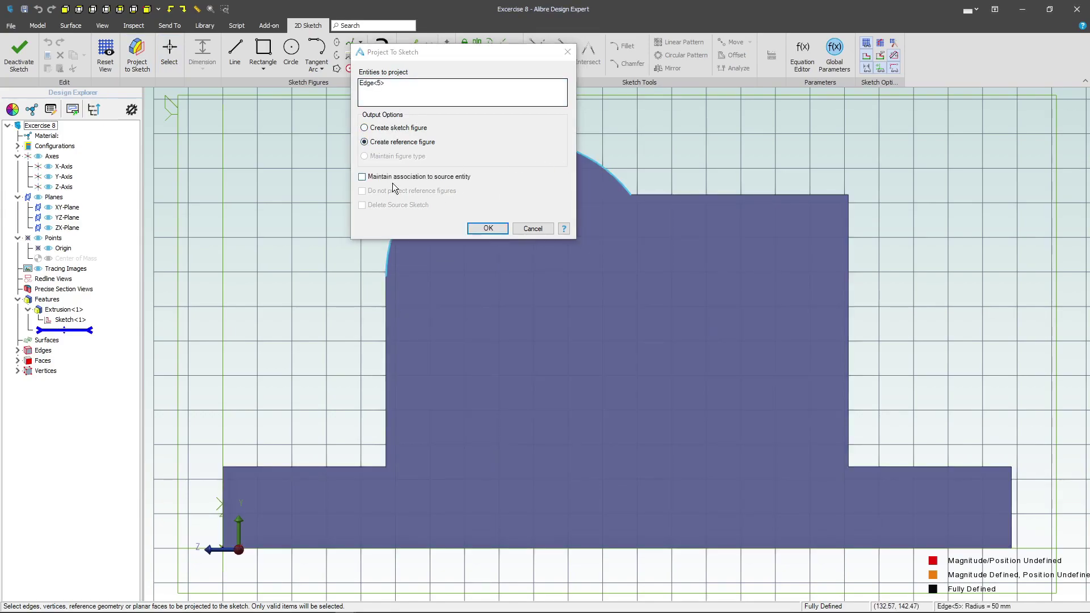
{"action": "left_click", "coordinate": [363, 176]}
{"action": "left_click", "coordinate": [487, 227]}
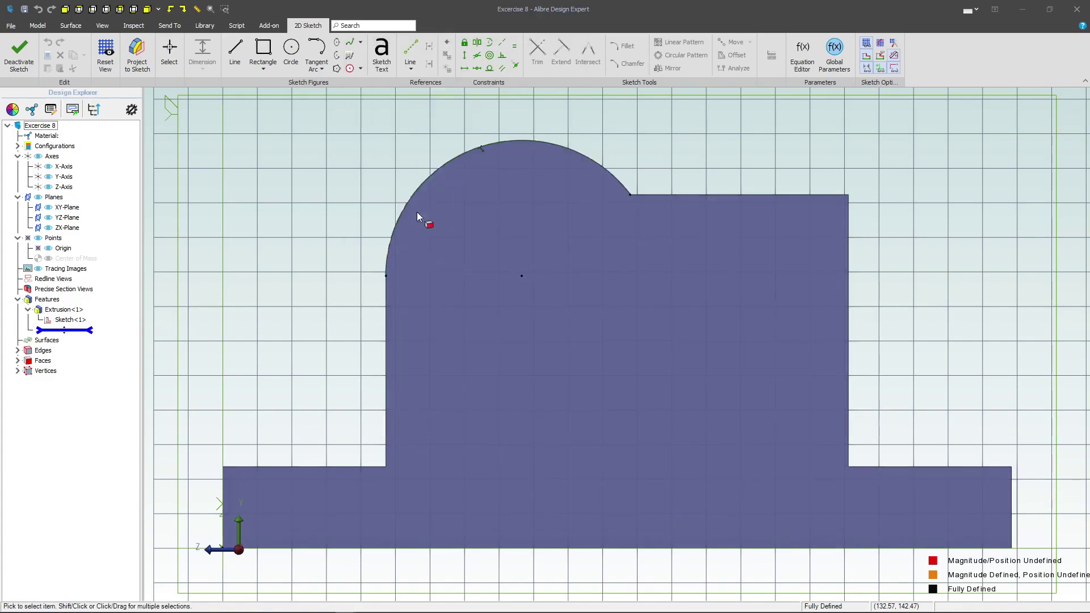
{"action": "left_click", "coordinate": [290, 50]}
Draw a circle from the arc centre through its end point, dimensioned Ø100.
{"action": "left_click", "coordinate": [522, 276]}
{"action": "left_click", "coordinate": [385, 276]}
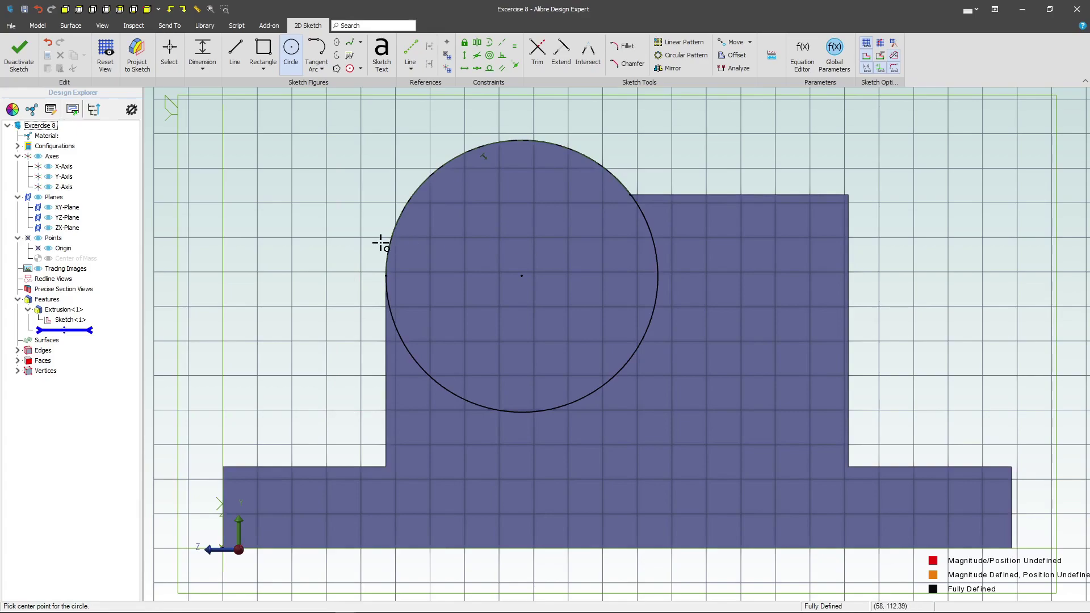
{"action": "left_click", "coordinate": [169, 54]}
{"action": "left_click", "coordinate": [658, 278]}
{"action": "left_click", "coordinate": [760, 261]}
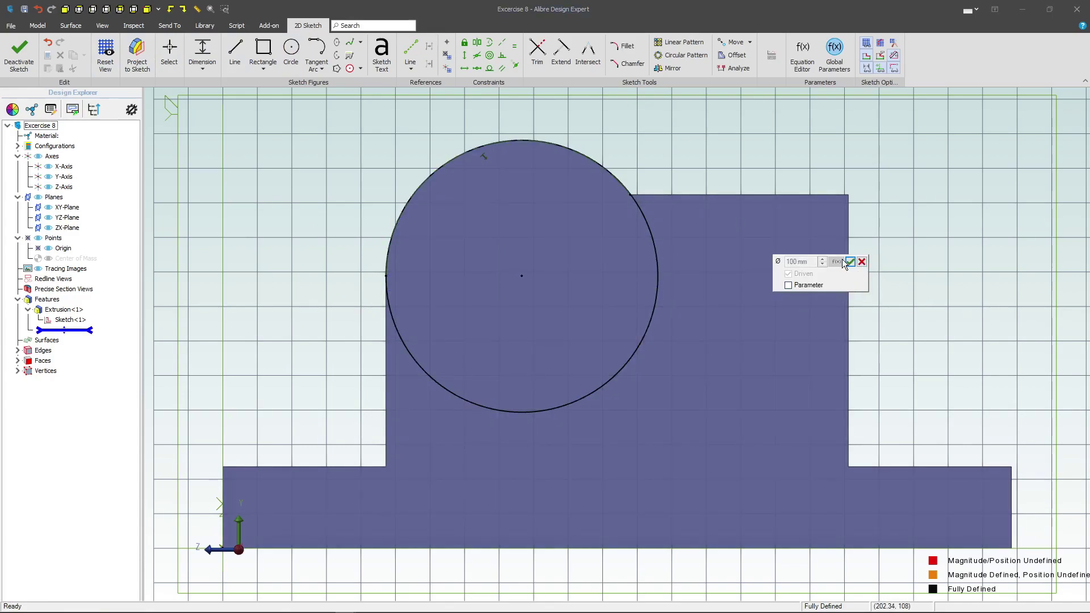
{"action": "left_click", "coordinate": [849, 261]}
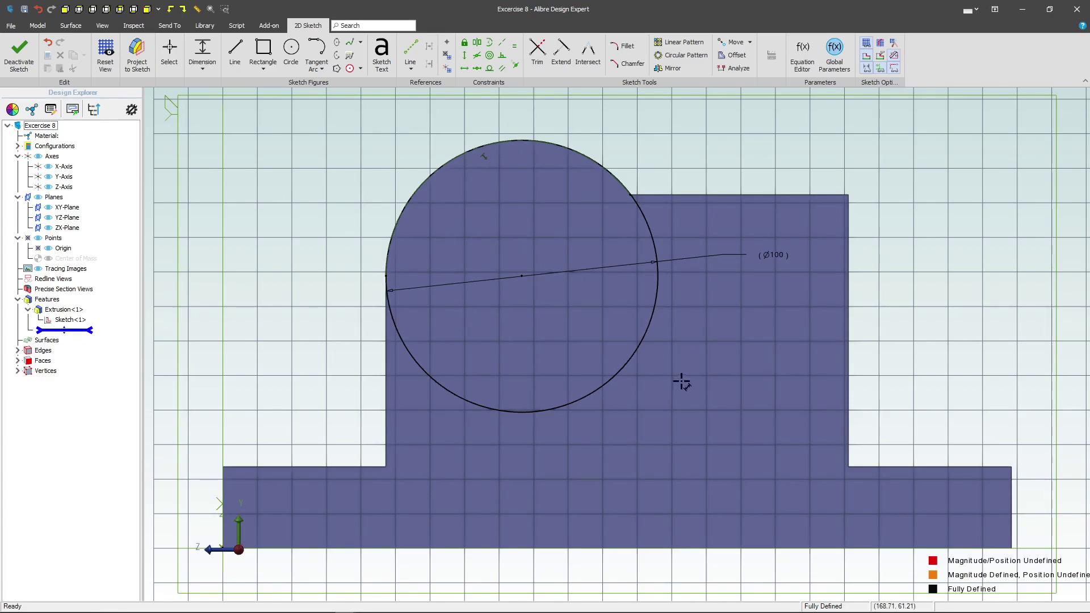
{"action": "mouse_move", "coordinate": [670, 359]}
{"action": "middle_mouse_down"}
{"action": "mouse_move", "coordinate": [639, 373]}
{"action": "mouse_move", "coordinate": [659, 361]}
{"action": "mouse_move", "coordinate": [654, 370]}
{"action": "middle_mouse_up"}
Extrude the Ø100 circle 100 mm into a front cylindrical boss.
{"action": "scroll", "coordinate": [653, 370], "scroll_direction": "down", "scroll_amount": 2}
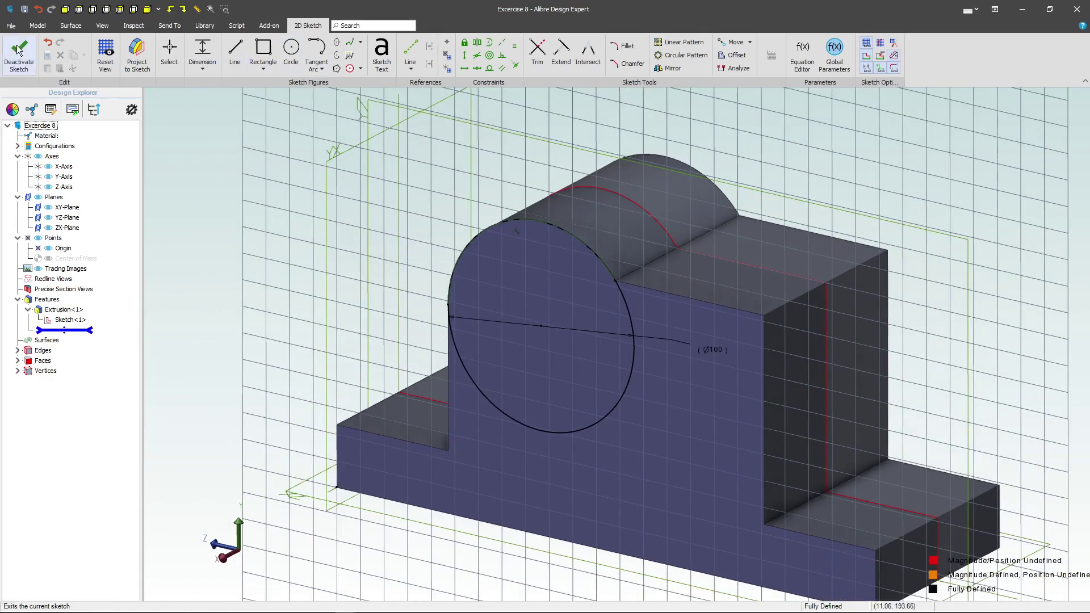
{"action": "left_click", "coordinate": [18, 54]}
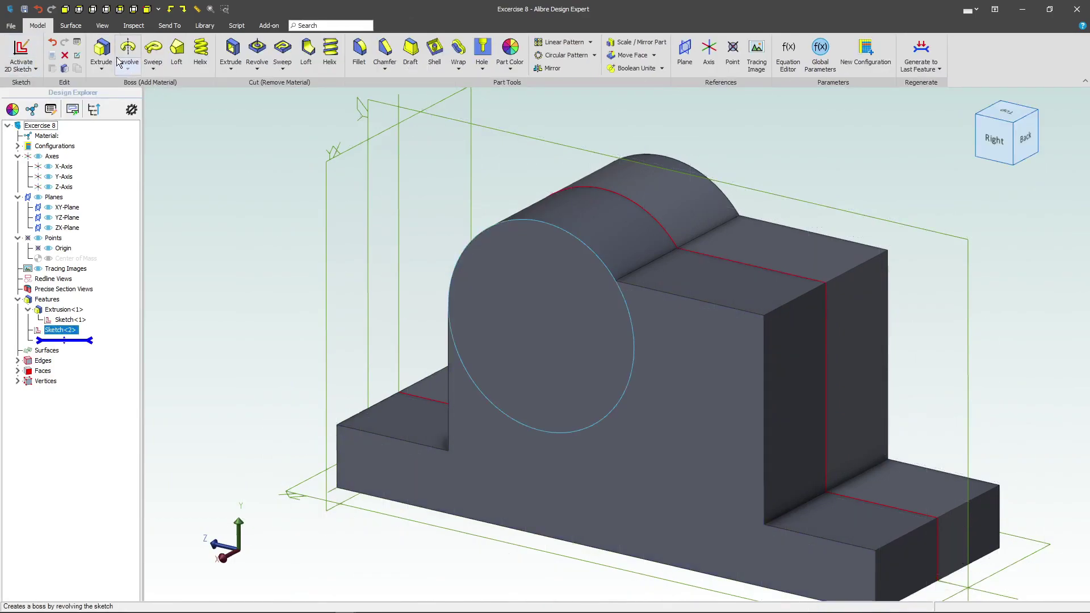
{"action": "left_click", "coordinate": [101, 49]}
{"action": "key", "text": "Return"}
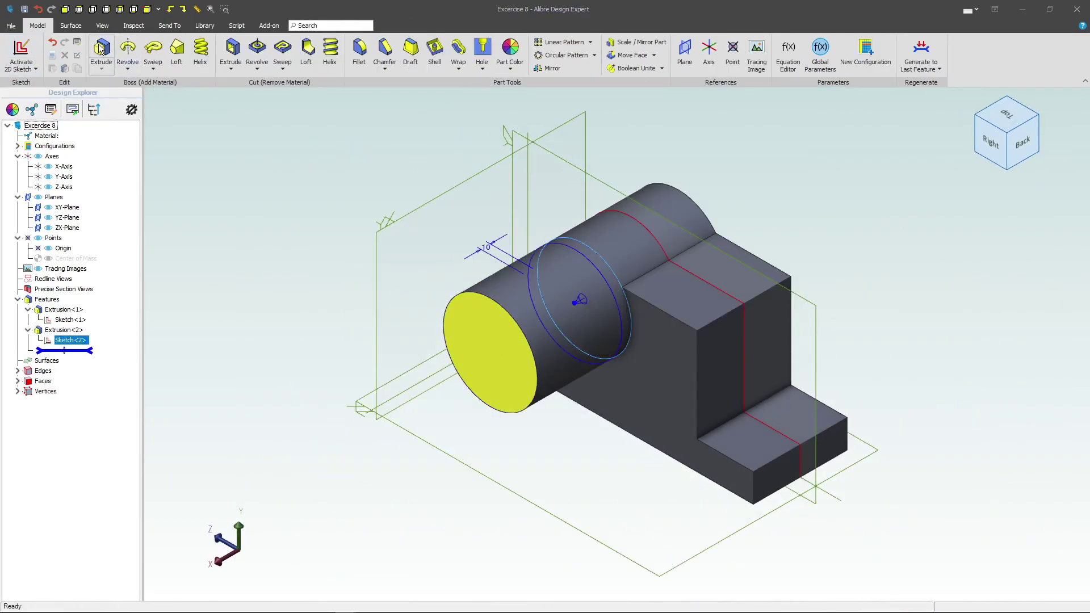
Mirror the boss to the back across the YZ-Plane.
{"action": "left_click", "coordinate": [546, 68]}
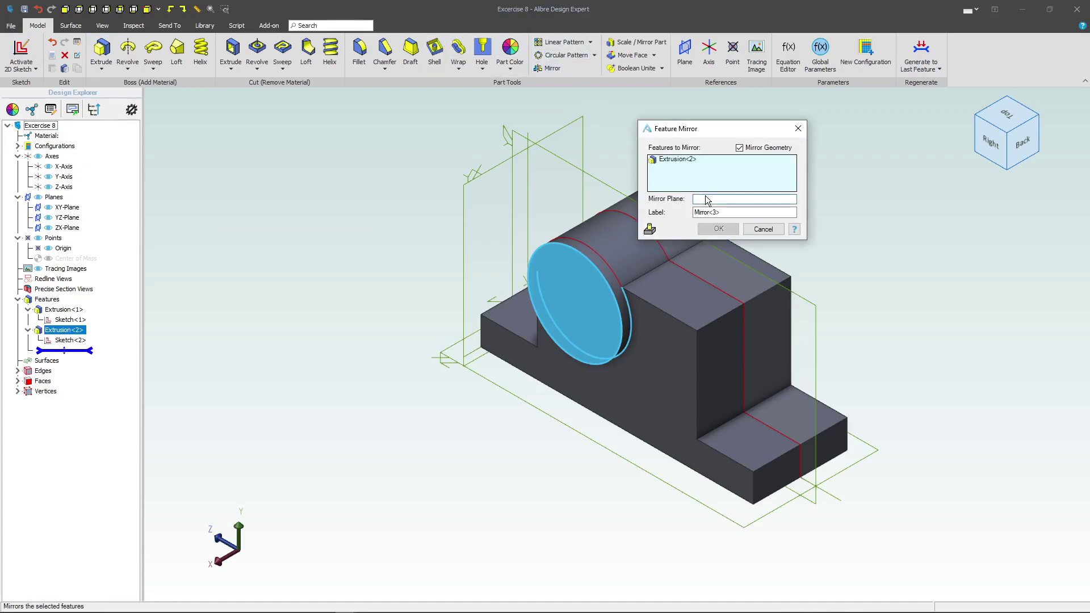
{"action": "left_click", "coordinate": [596, 185]}
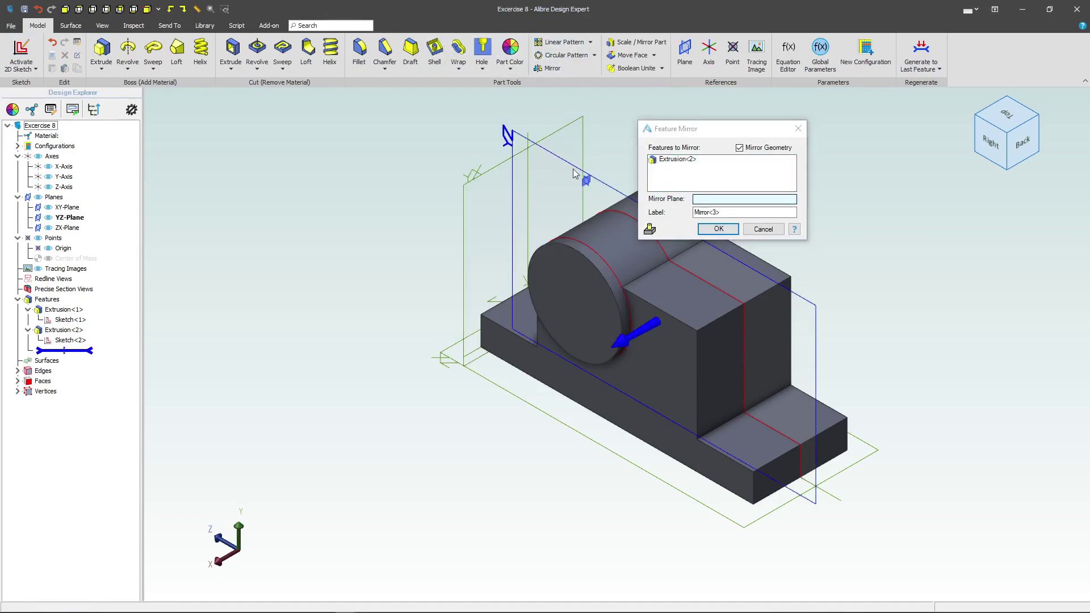
{"action": "left_click", "coordinate": [716, 229]}
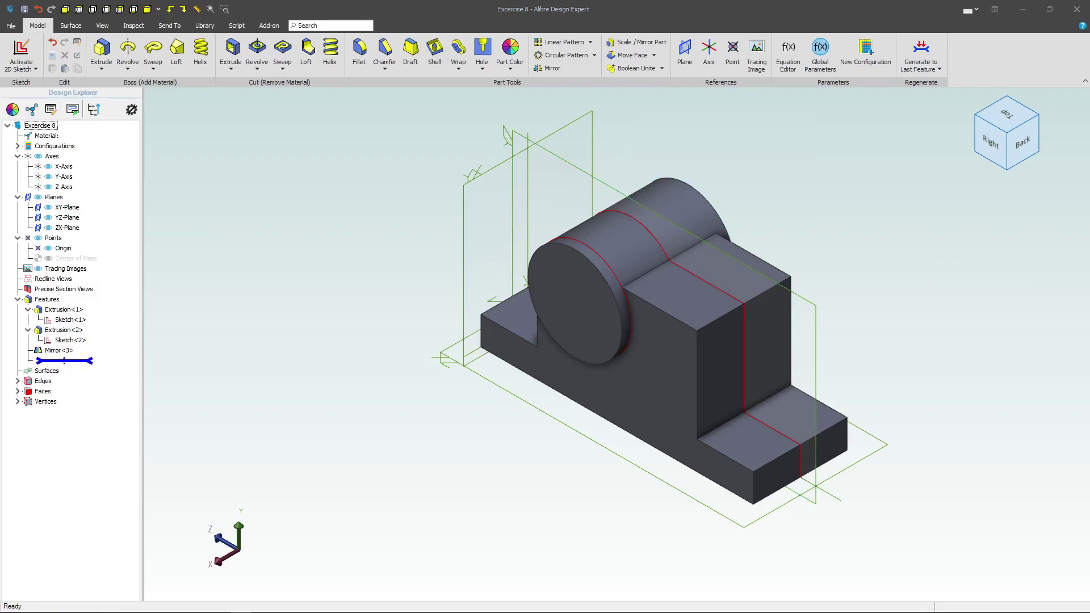
Sketch on the cylinder's front face and project its circular edge as an associated reference.
{"action": "left_click", "coordinate": [583, 299]}
{"action": "left_click", "coordinate": [19, 49]}
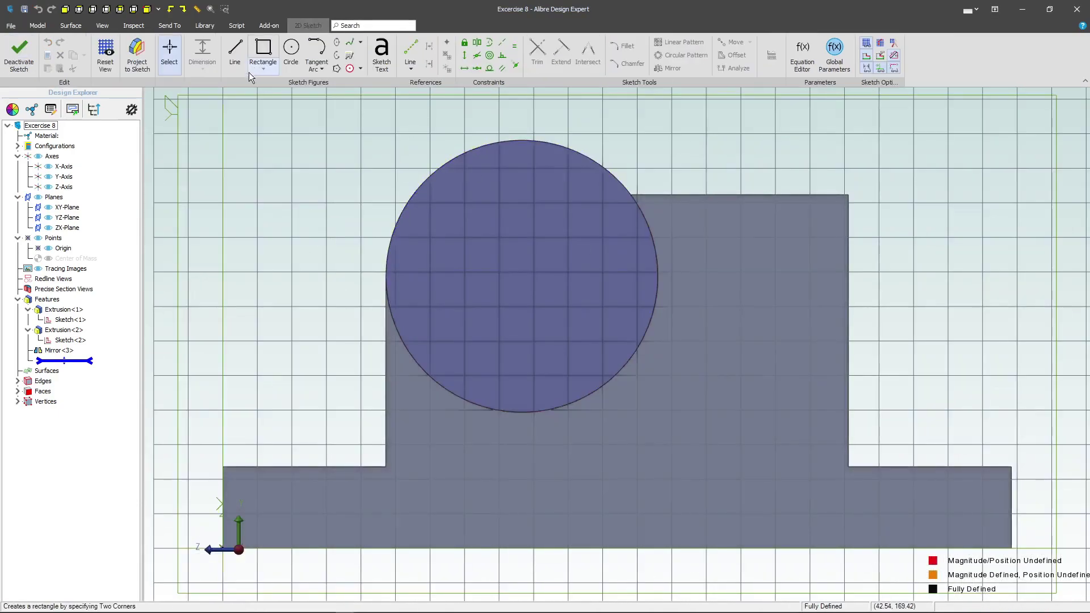
{"action": "left_click", "coordinate": [137, 54]}
{"action": "left_click", "coordinate": [364, 142]}
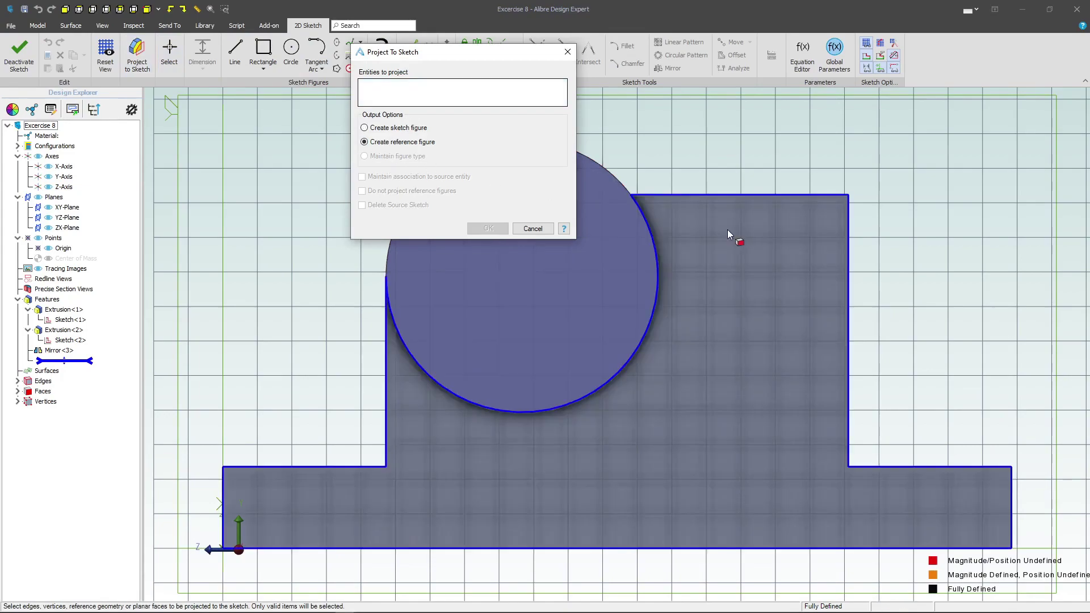
{"action": "left_click", "coordinate": [649, 221]}
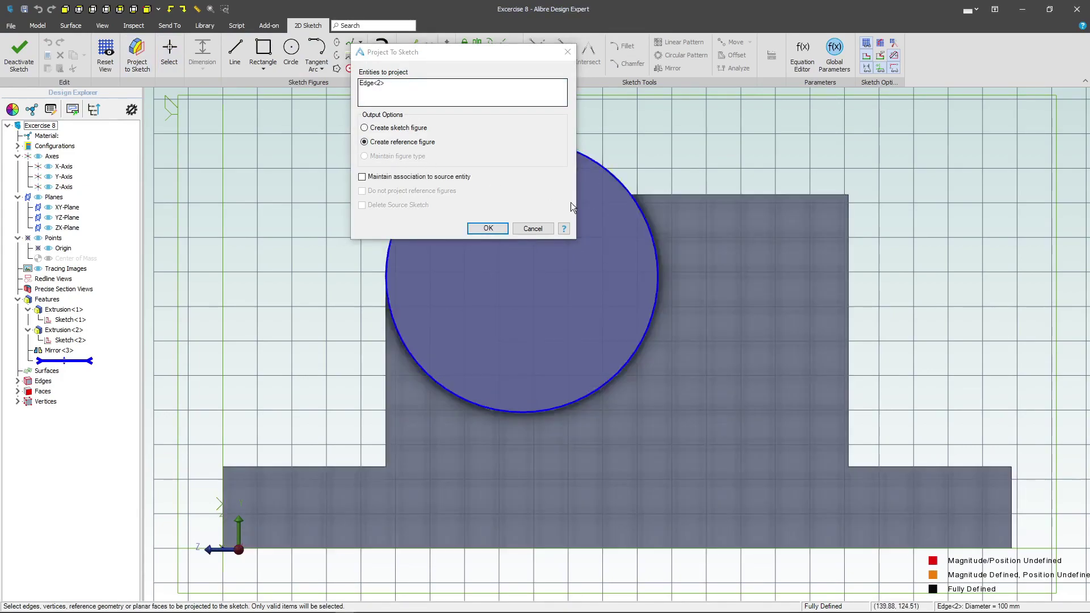
{"action": "left_click", "coordinate": [362, 176]}
{"action": "left_click", "coordinate": [488, 228]}
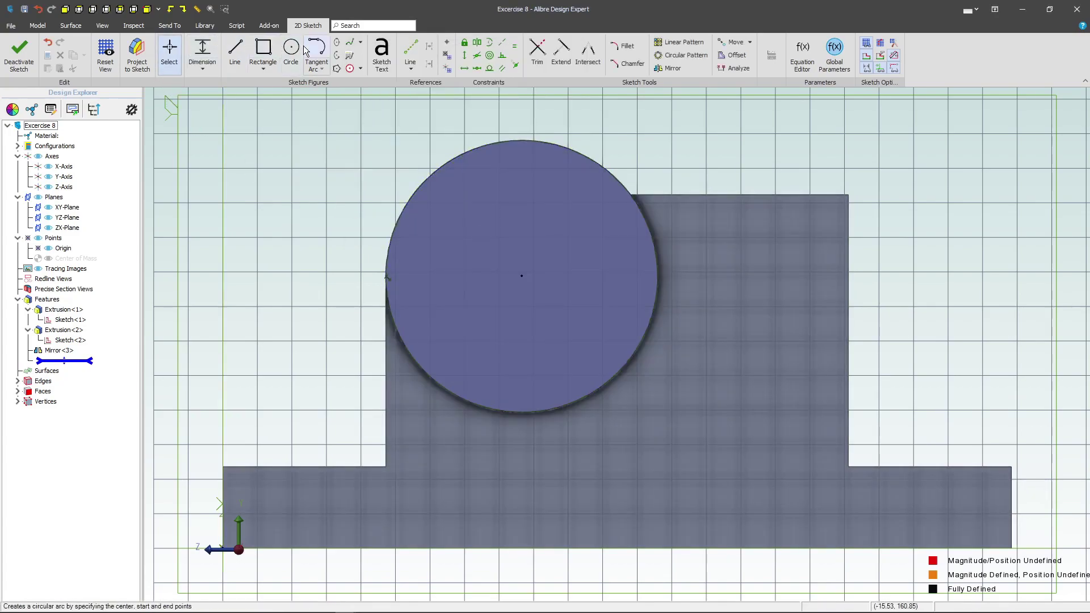
Draw a concentric circle and dimension it to Ø60.
{"action": "left_click", "coordinate": [290, 50]}
{"action": "left_click", "coordinate": [522, 275]}
{"action": "left_click", "coordinate": [499, 211]}
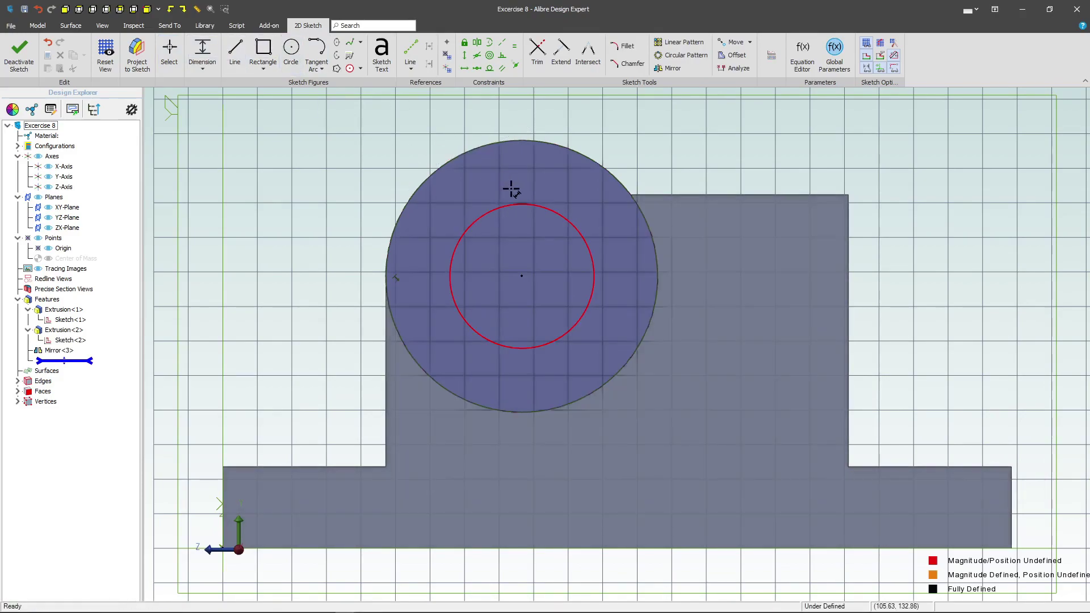
{"action": "left_click", "coordinate": [526, 205]}
{"action": "left_click", "coordinate": [563, 184]}
{"action": "type", "text": "60"}
{"action": "key", "text": "Return"}
Extrude-cut the Ø60 circle Through ALL to bore the cylinder.
{"action": "left_click", "coordinate": [19, 54]}
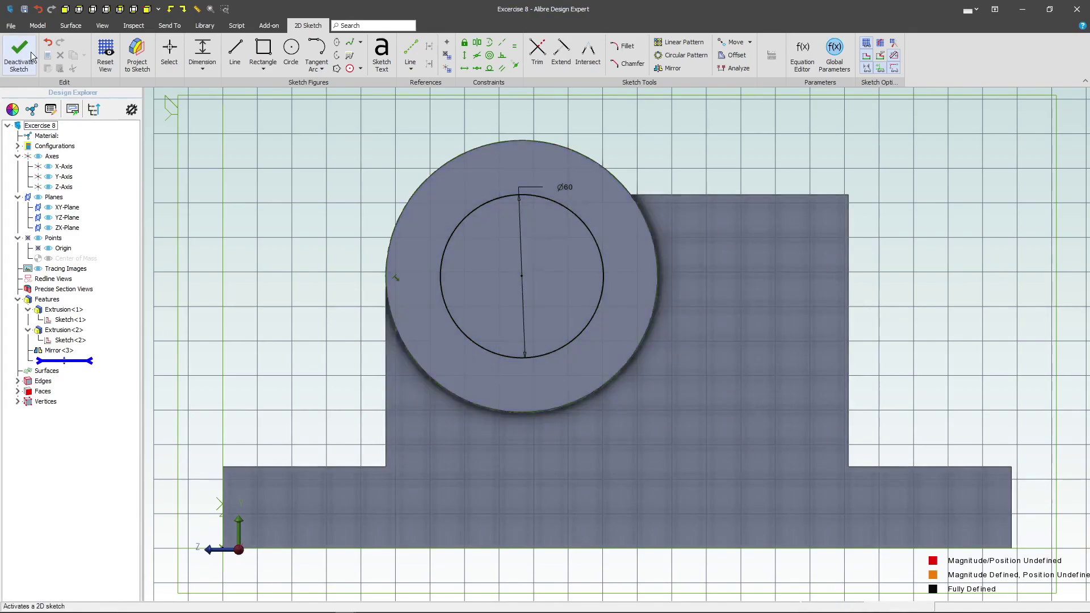
{"action": "left_click", "coordinate": [244, 61]}
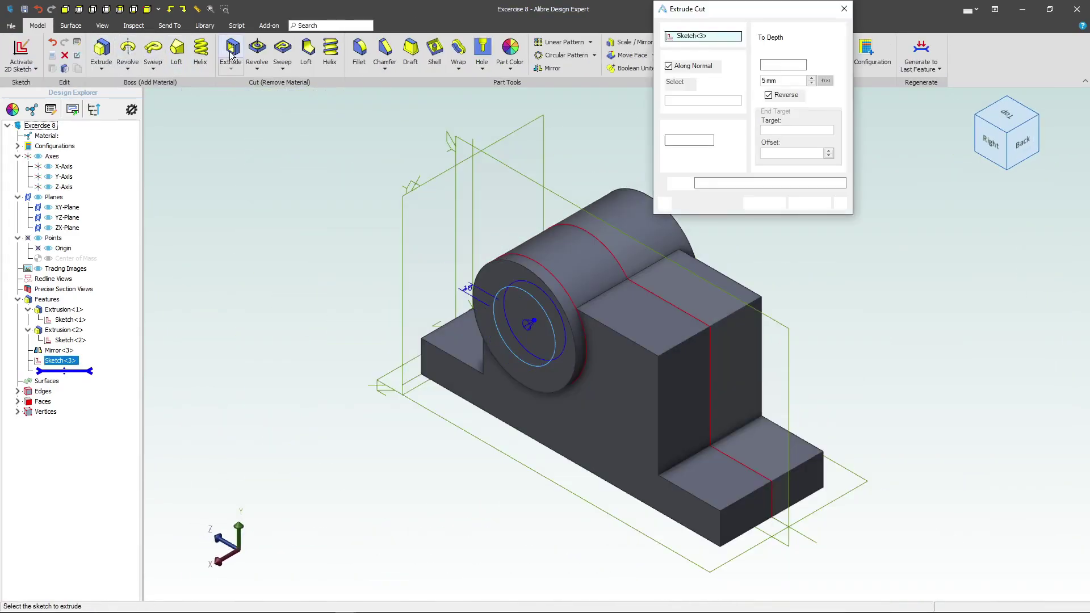
{"action": "left_click", "coordinate": [786, 38]}
{"action": "left_click", "coordinate": [789, 61]}
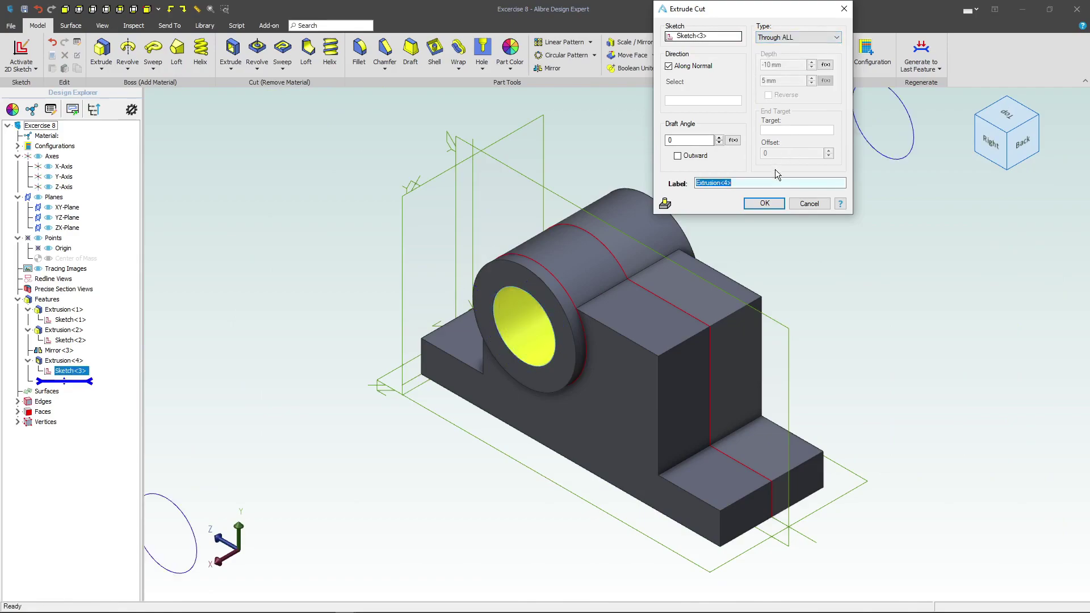
{"action": "left_click", "coordinate": [765, 204]}
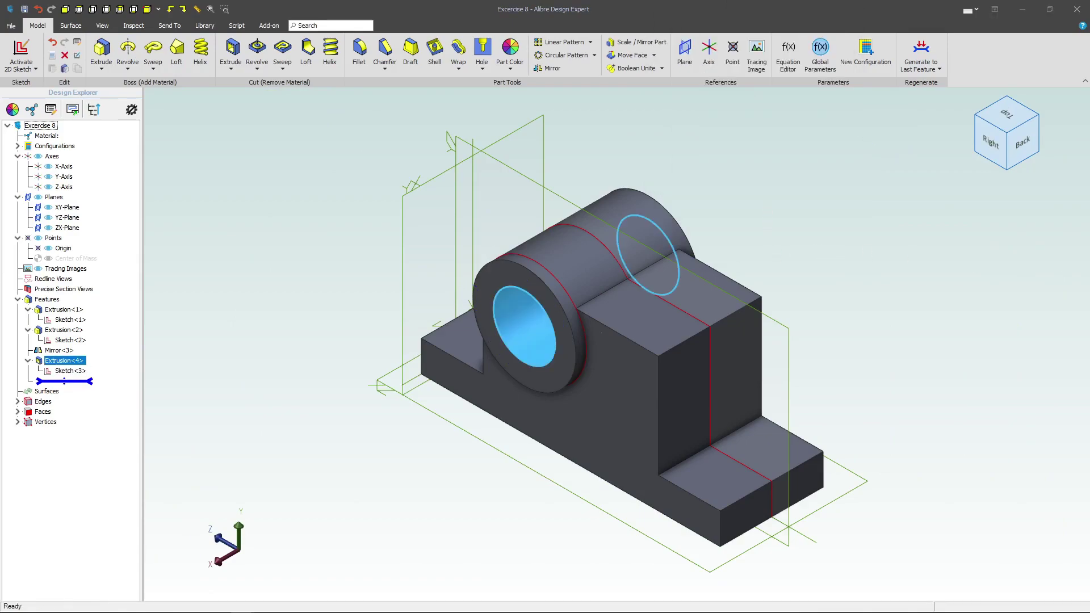
{"action": "left_click", "coordinate": [863, 279]}
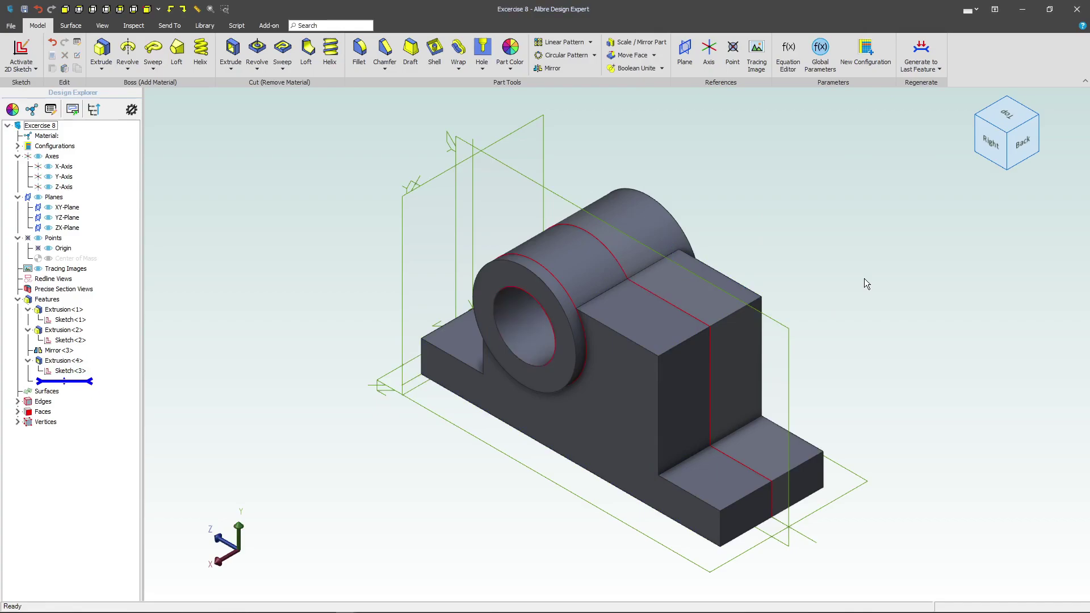
Start a sketch on the YZ-Plane and project the upright's top edge with association.
{"action": "left_click", "coordinate": [499, 165]}
{"action": "left_click", "coordinate": [23, 47]}
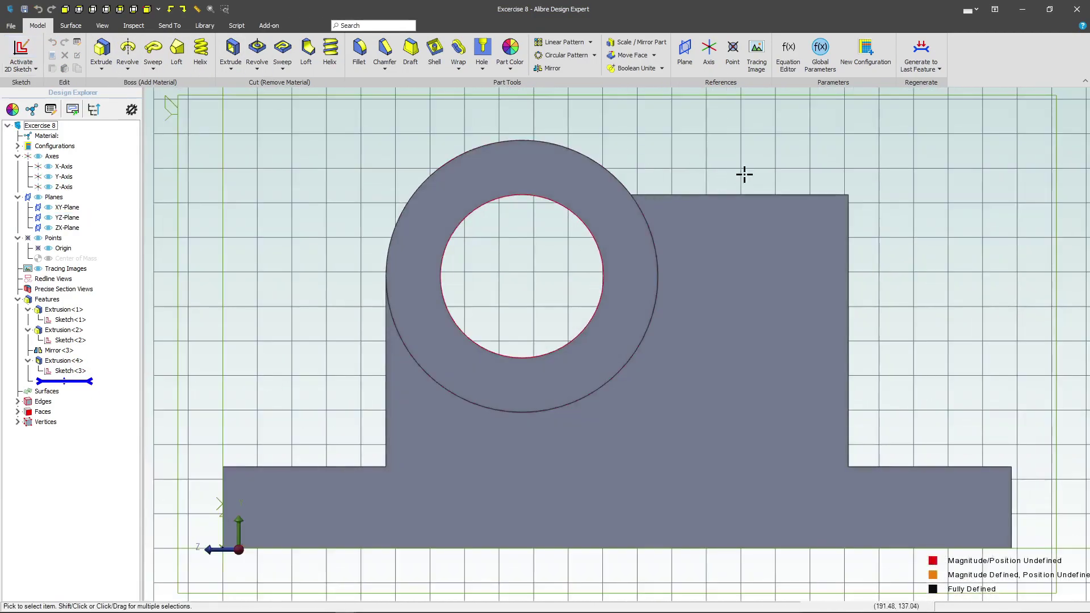
{"action": "left_click", "coordinate": [137, 54]}
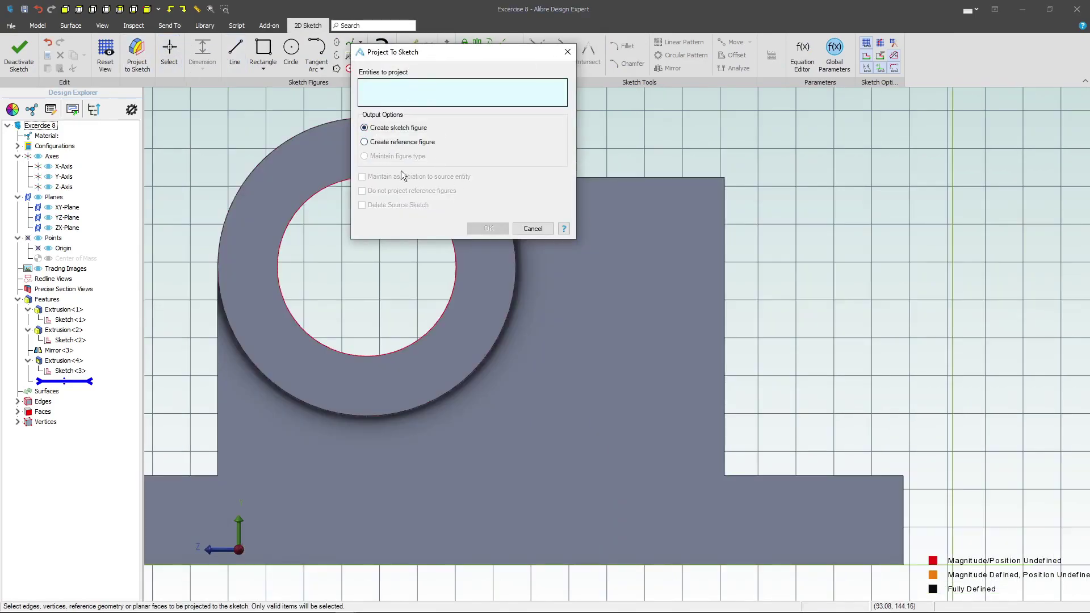
{"action": "left_click", "coordinate": [613, 178]}
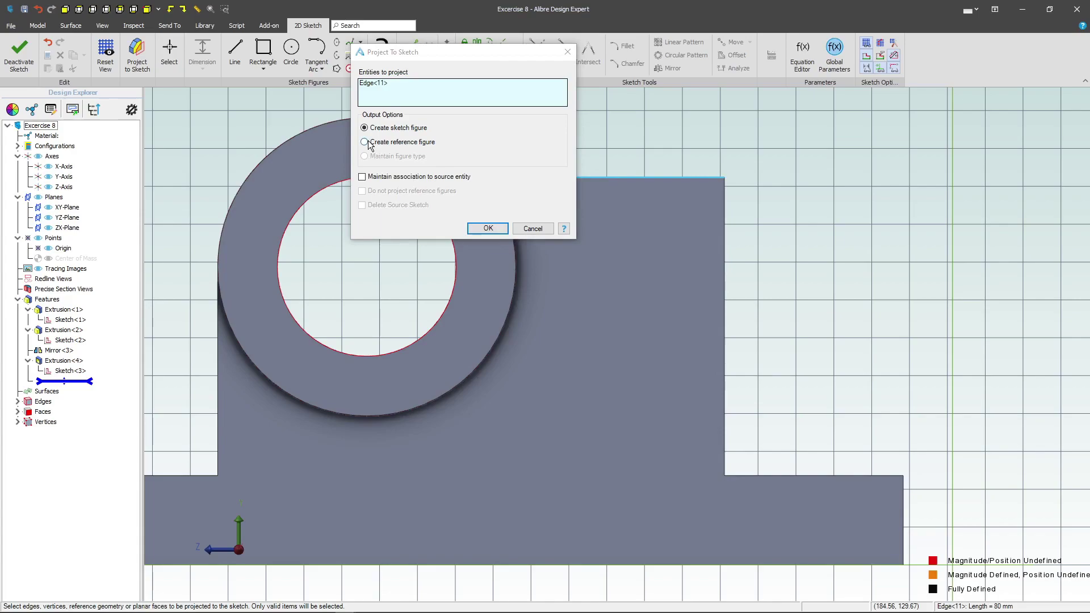
{"action": "left_click", "coordinate": [364, 177]}
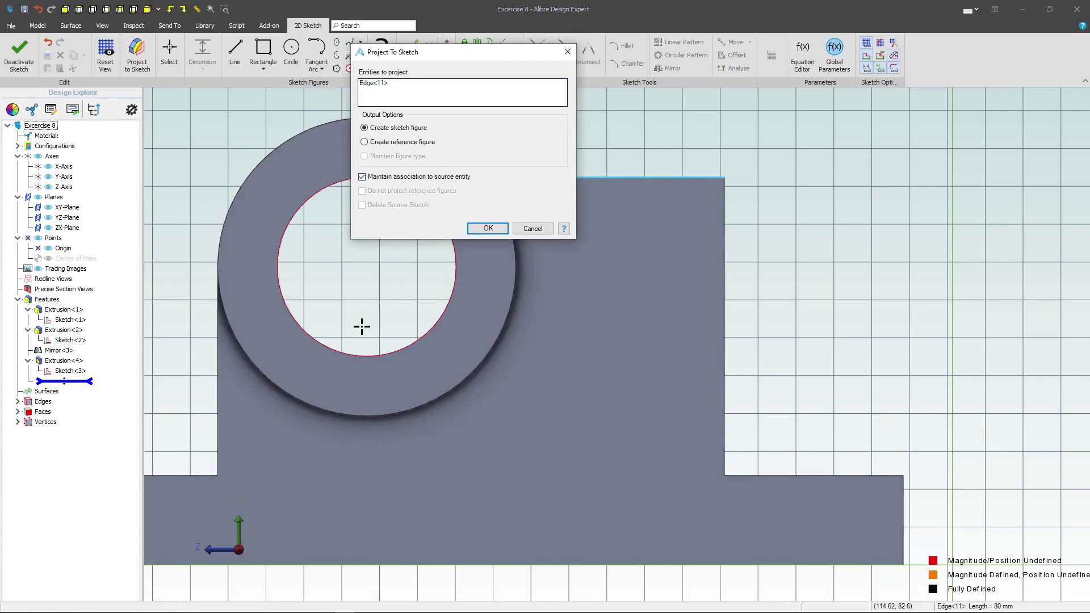
{"action": "scroll", "coordinate": [326, 333], "scroll_direction": "down", "scroll_amount": 1}
{"action": "left_click", "coordinate": [471, 232]}
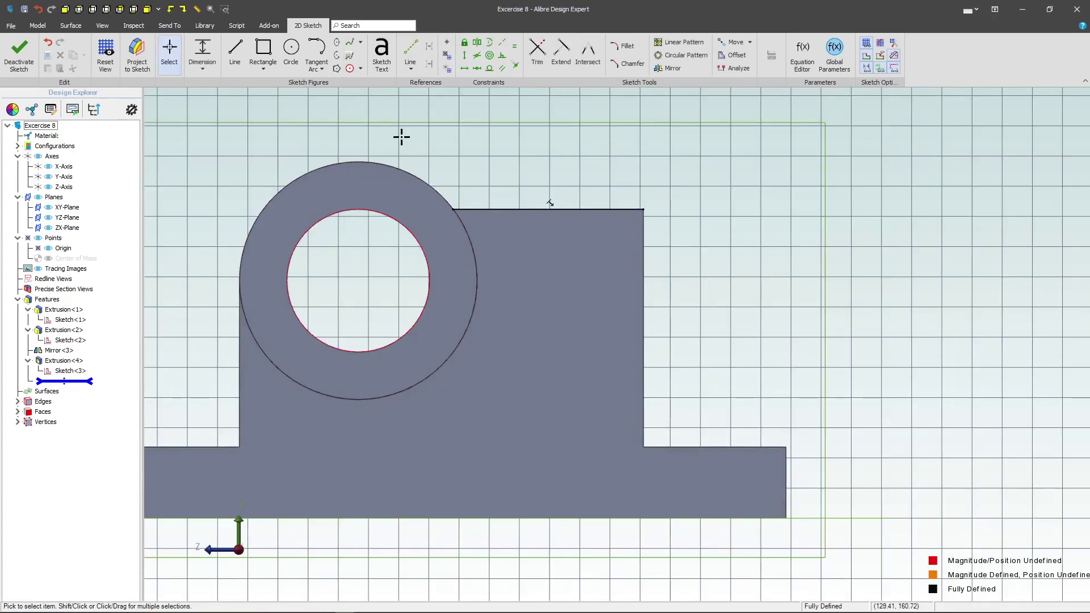
Project the boss's outer circle edge as an associated reference figure.
{"action": "left_click", "coordinate": [137, 56]}
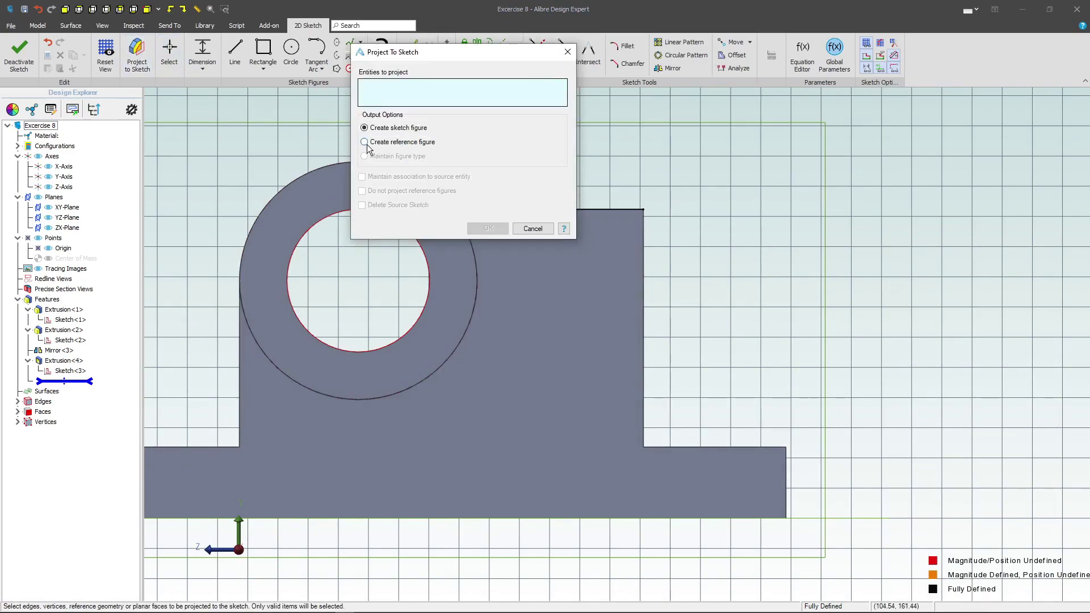
{"action": "left_click", "coordinate": [364, 142]}
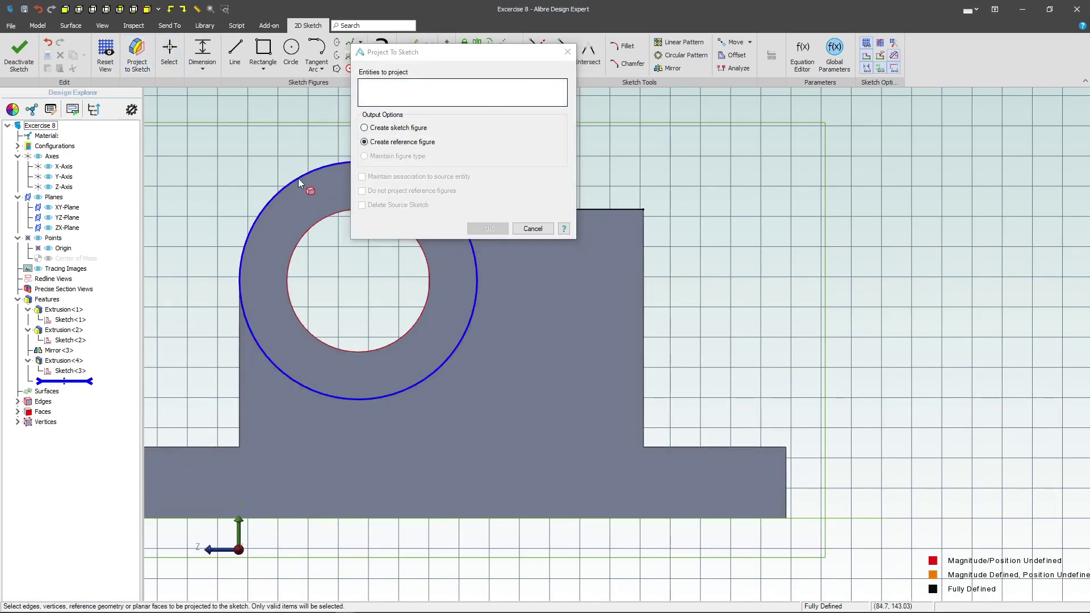
{"action": "left_click", "coordinate": [298, 178]}
{"action": "left_click", "coordinate": [362, 177]}
{"action": "left_click", "coordinate": [488, 228]}
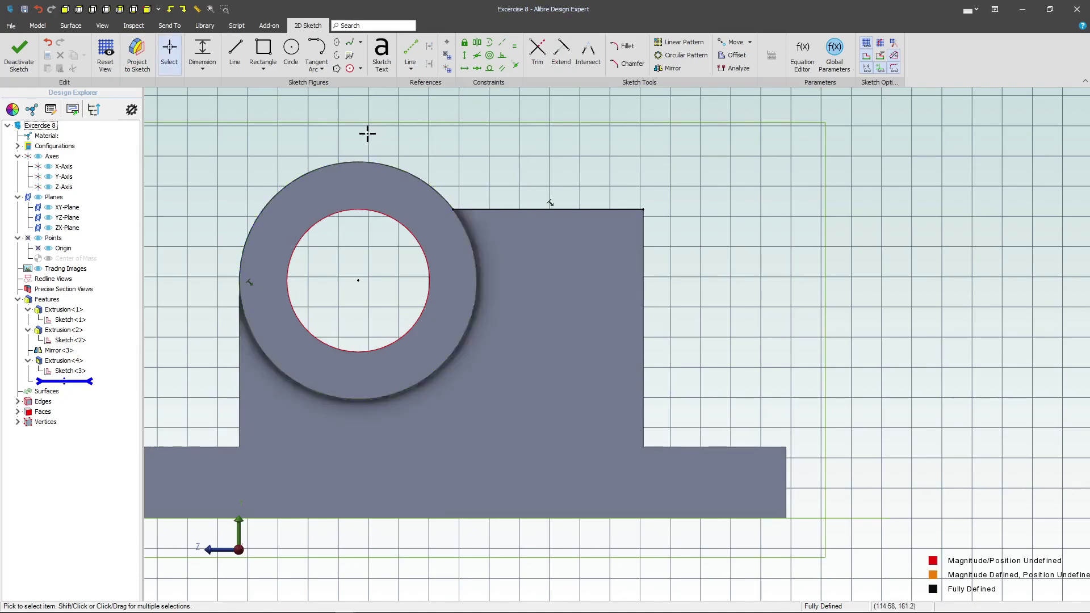
Draw lines down, across and up beside the circle to form the slot outline.
{"action": "key", "text": "l"}
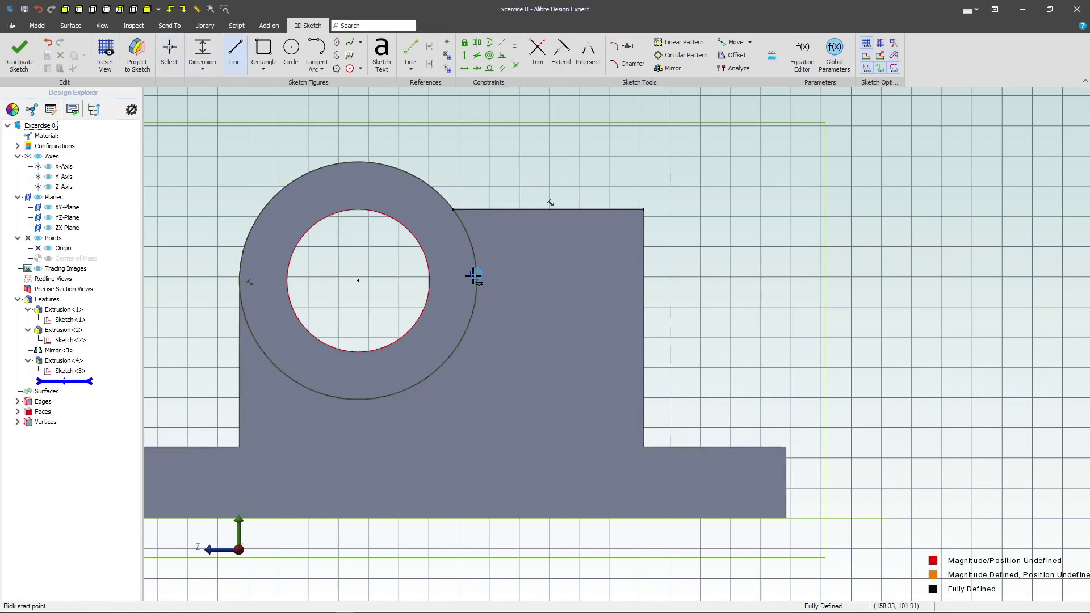
{"action": "left_click", "coordinate": [476, 279]}
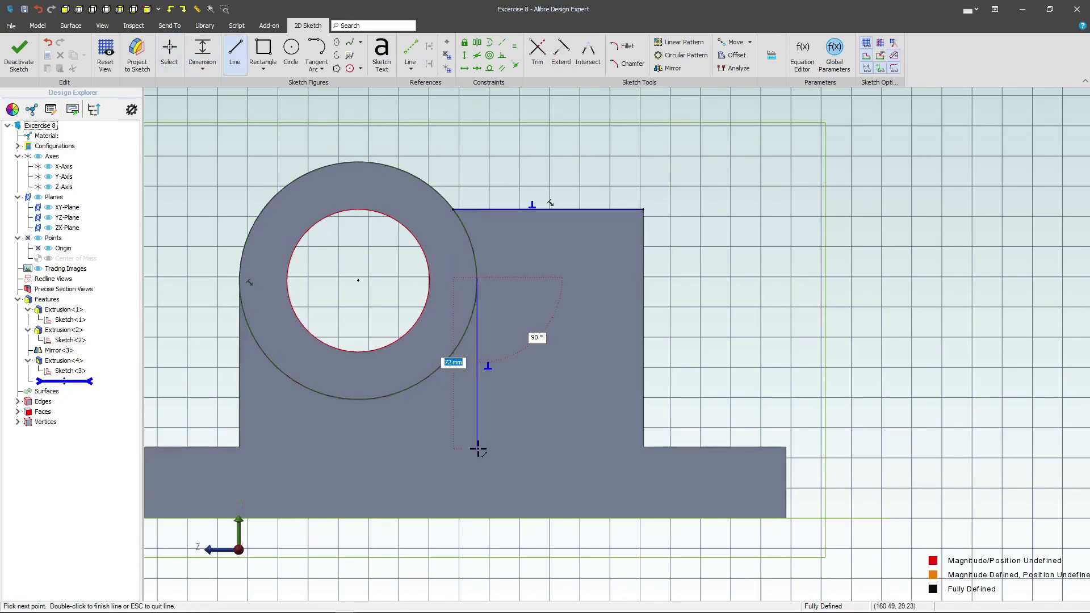
{"action": "left_click", "coordinate": [476, 397]}
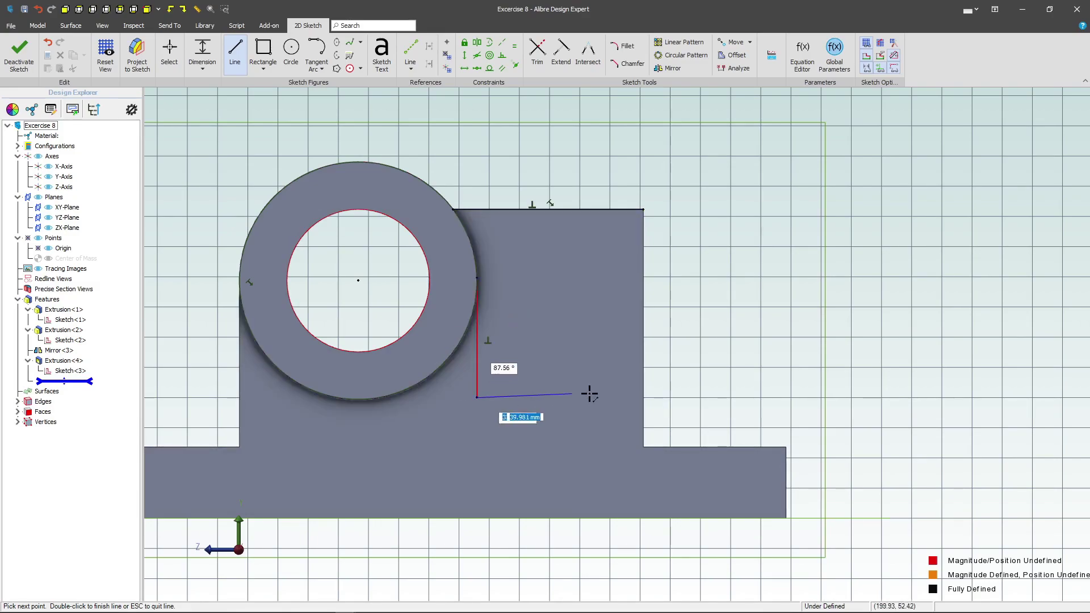
{"action": "left_click", "coordinate": [639, 398]}
{"action": "double_click", "coordinate": [643, 210]}
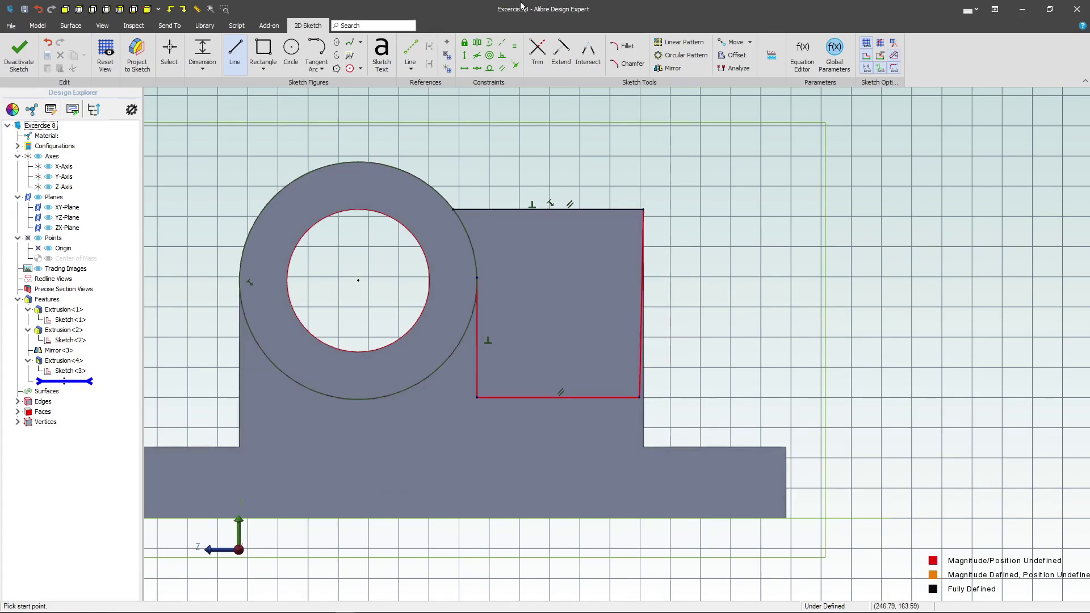
{"action": "key", "text": "Escape"}
Constrain the outline's right line to be vertical.
{"action": "left_click", "coordinate": [463, 57]}
{"action": "left_click", "coordinate": [644, 273]}
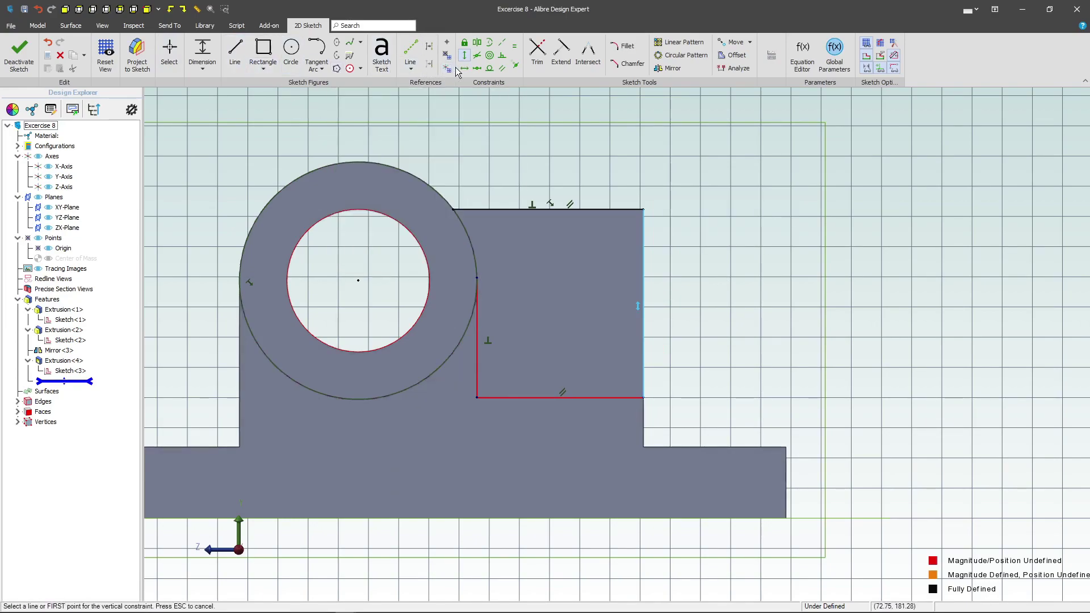
{"action": "left_click", "coordinate": [477, 68]}
{"action": "left_click", "coordinate": [476, 277]}
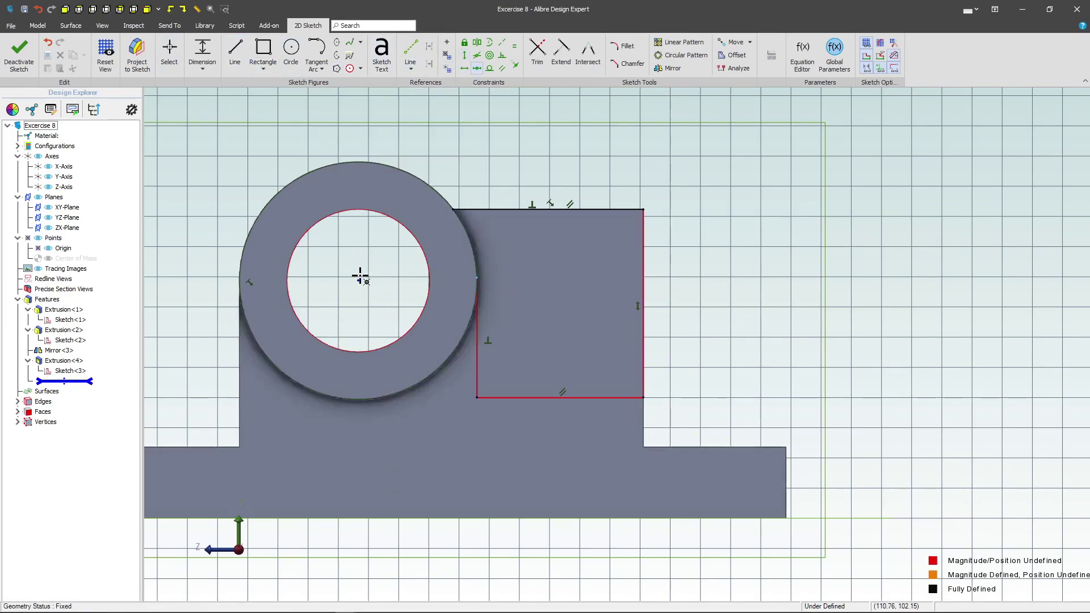
{"action": "left_click", "coordinate": [362, 278]}
{"action": "key", "text": "Escape"}
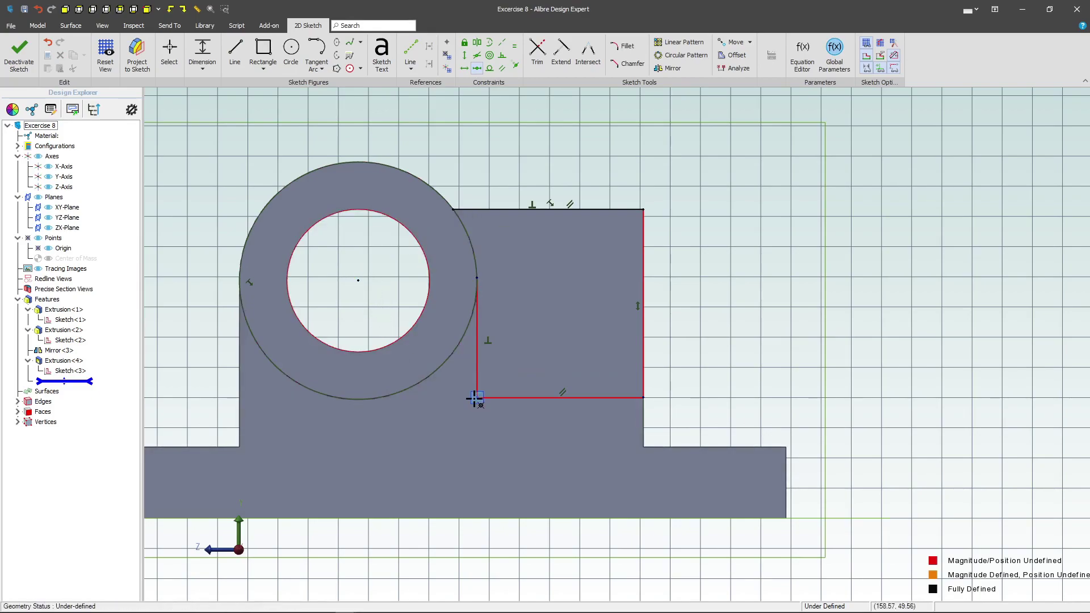
Dimension the right vertical edge to 90 mm.
{"action": "left_click", "coordinate": [643, 234]}
{"action": "left_click", "coordinate": [691, 243]}
{"action": "type", "text": "90"}
{"action": "key", "text": "Return"}
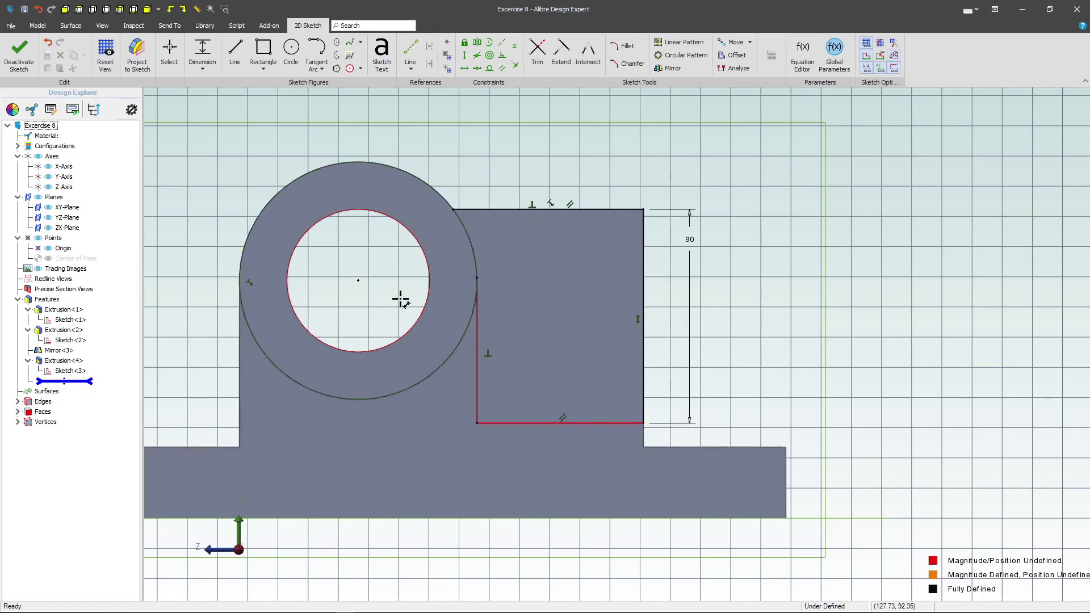
{"action": "key", "text": "Escape"}
Align the outline's top-left endpoint horizontally with the circle centre.
{"action": "left_click_drag", "start_coordinate": [476, 391], "coordinate": [492, 457]}
{"action": "left_click", "coordinate": [470, 287]}
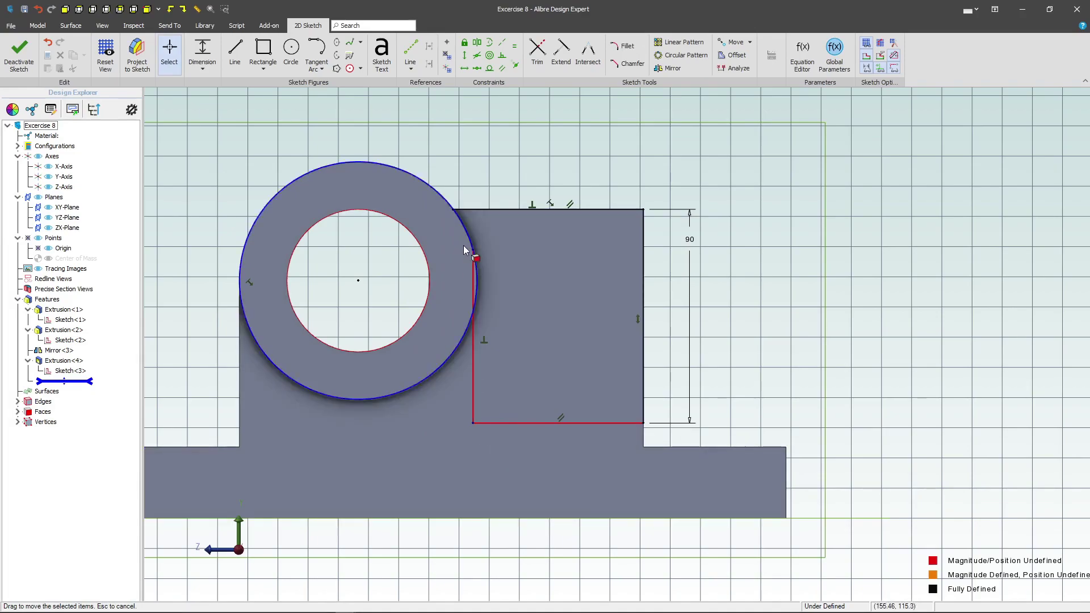
{"action": "left_click", "coordinate": [465, 69]}
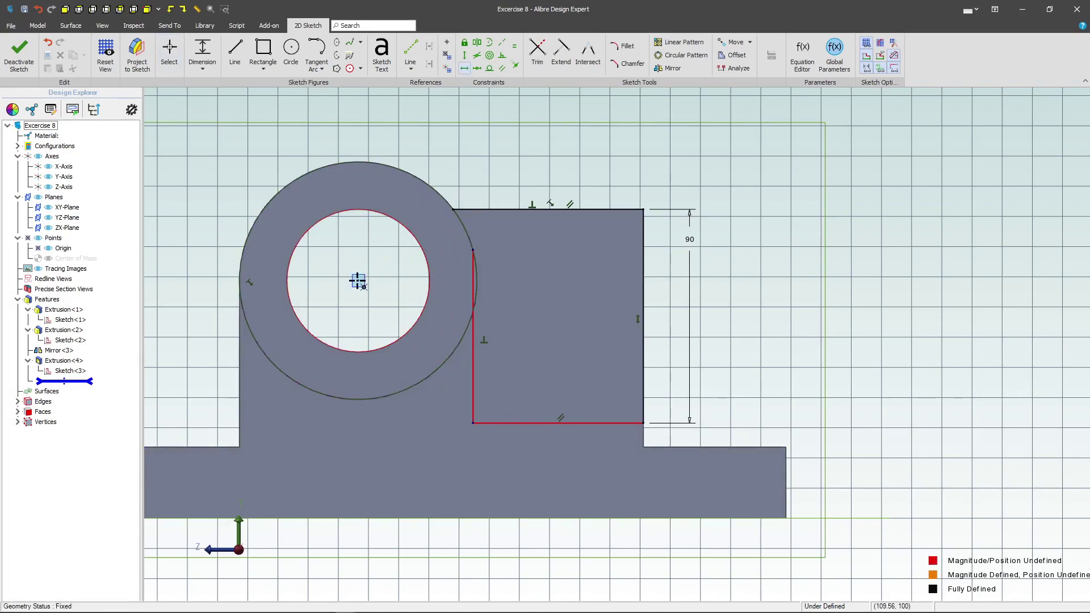
{"action": "left_click", "coordinate": [475, 251]}
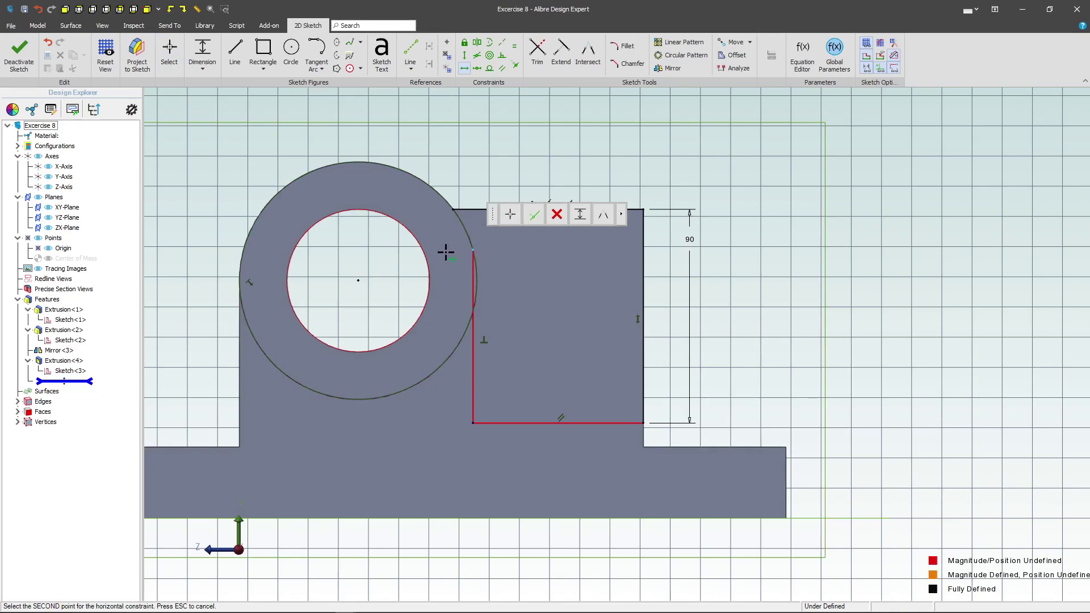
{"action": "left_click", "coordinate": [359, 280]}
{"action": "scroll", "coordinate": [414, 331], "scroll_direction": "down", "scroll_amount": 1}
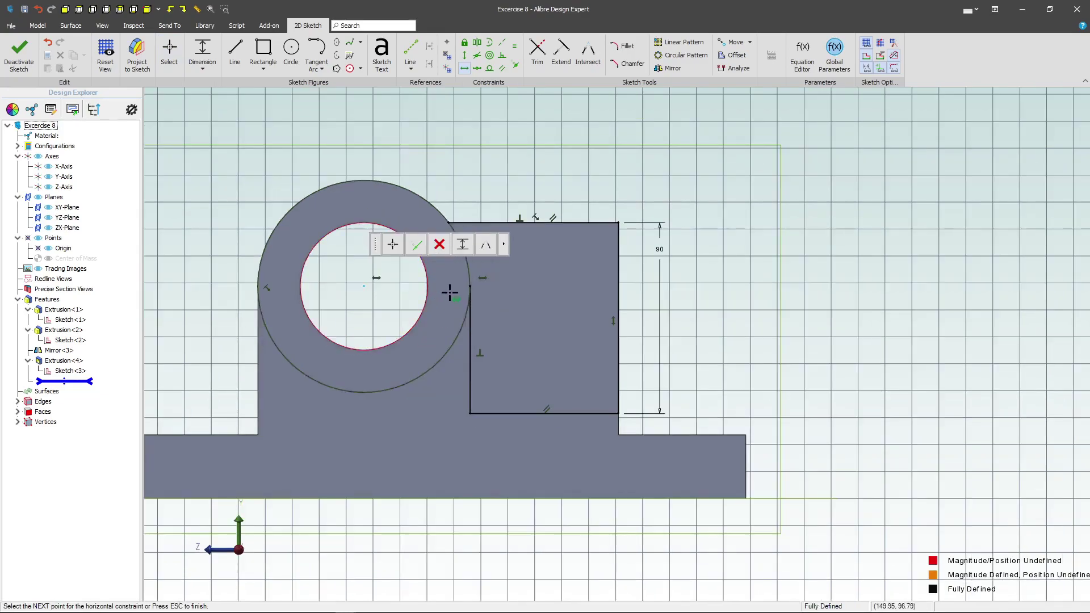
{"action": "key", "text": "Escape"}
{"action": "scroll", "coordinate": [461, 230], "scroll_direction": "up", "scroll_amount": 3}
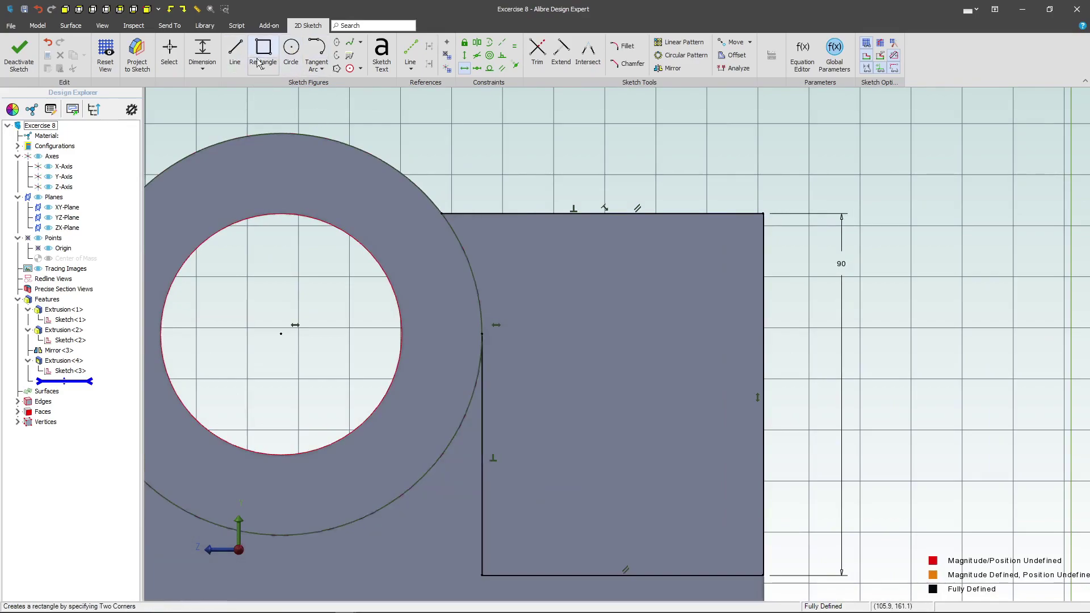
Close the outline with a centre-point arc along the circle.
{"action": "left_click", "coordinate": [306, 69]}
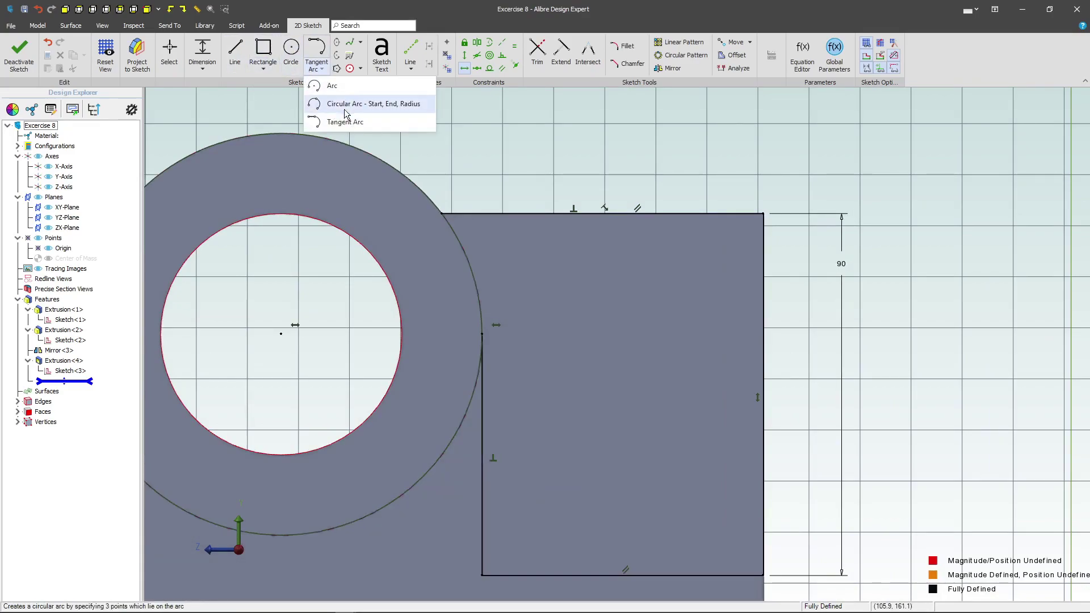
{"action": "key", "text": "Escape"}
{"action": "left_click", "coordinate": [281, 333]}
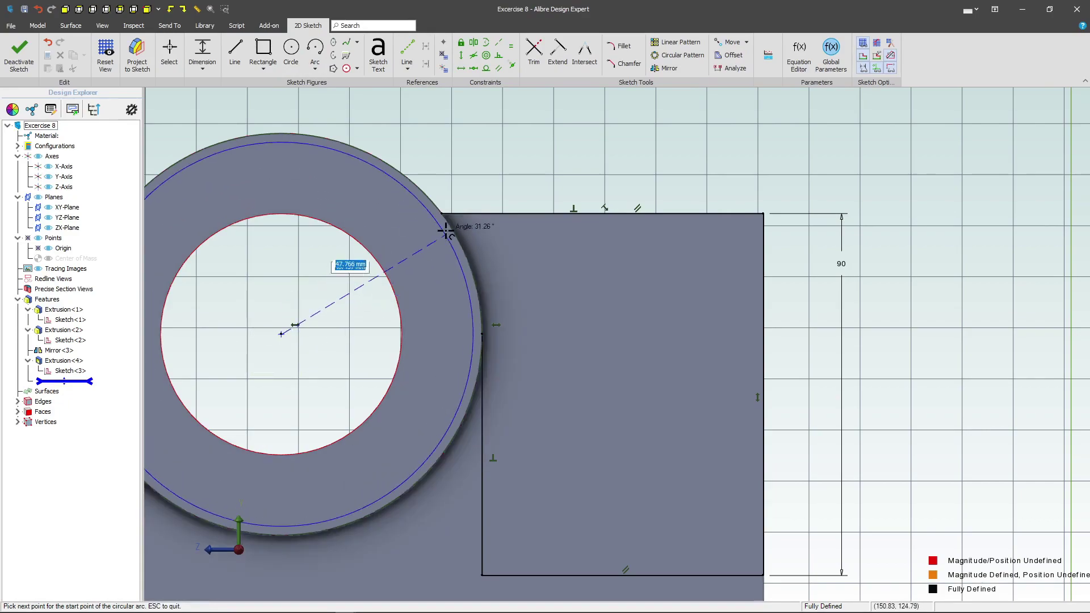
{"action": "left_click", "coordinate": [437, 211]}
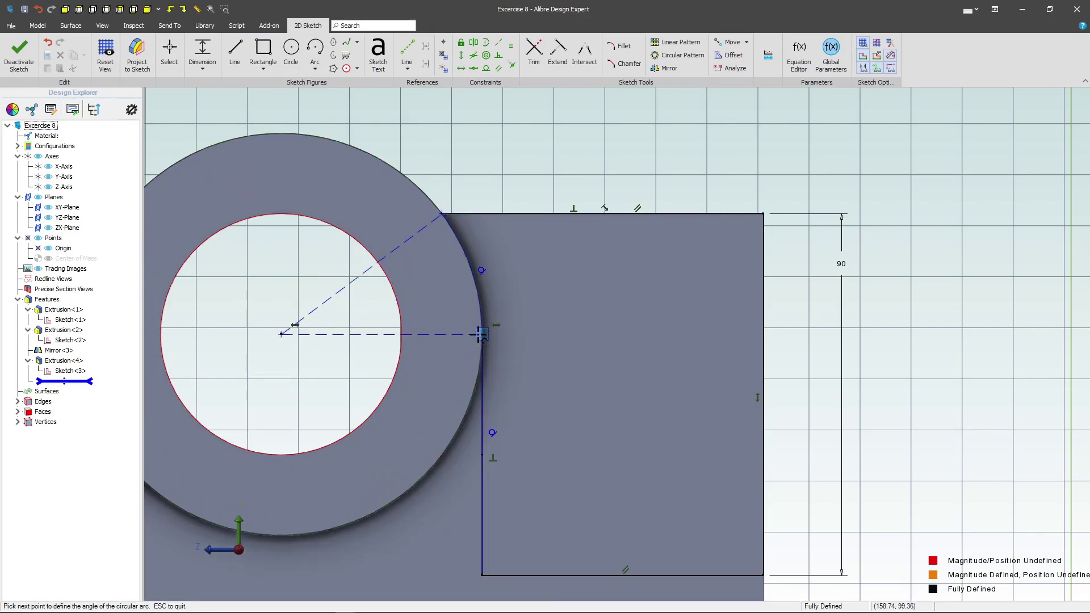
{"action": "left_click", "coordinate": [481, 333]}
{"action": "key", "text": "Escape"}
Extrude-cut the slot sketch Mid Plane through the upright.
{"action": "key", "text": "Home"}
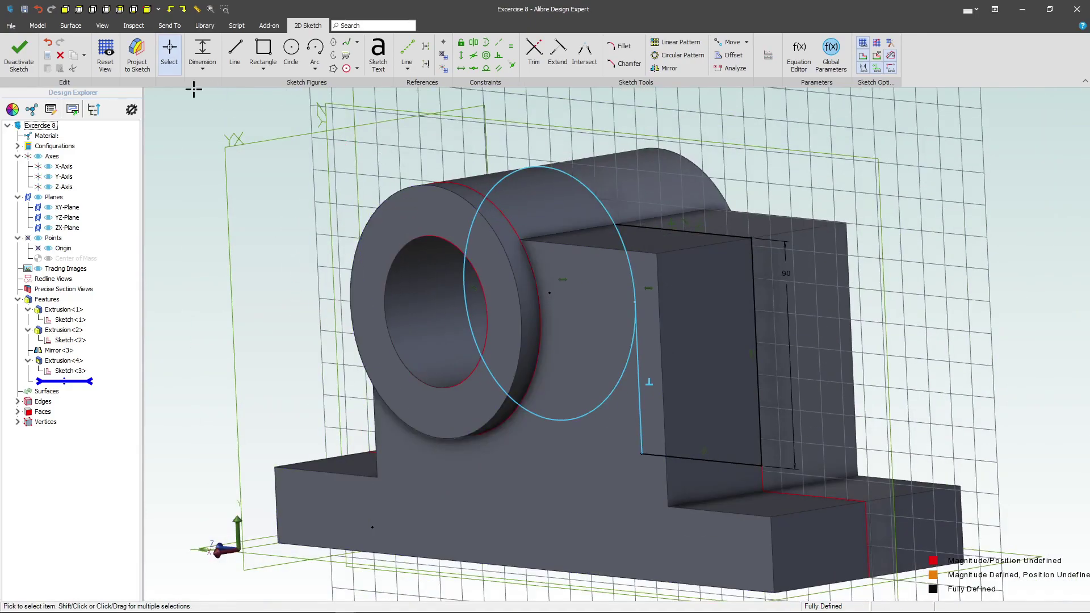
{"action": "left_click", "coordinate": [33, 57]}
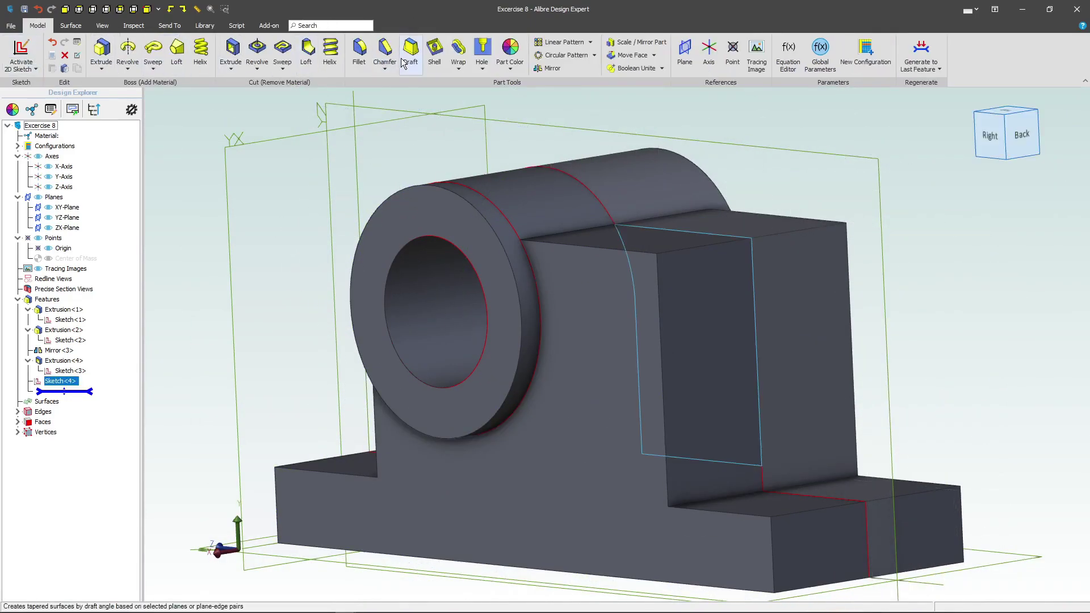
{"action": "left_click", "coordinate": [234, 59]}
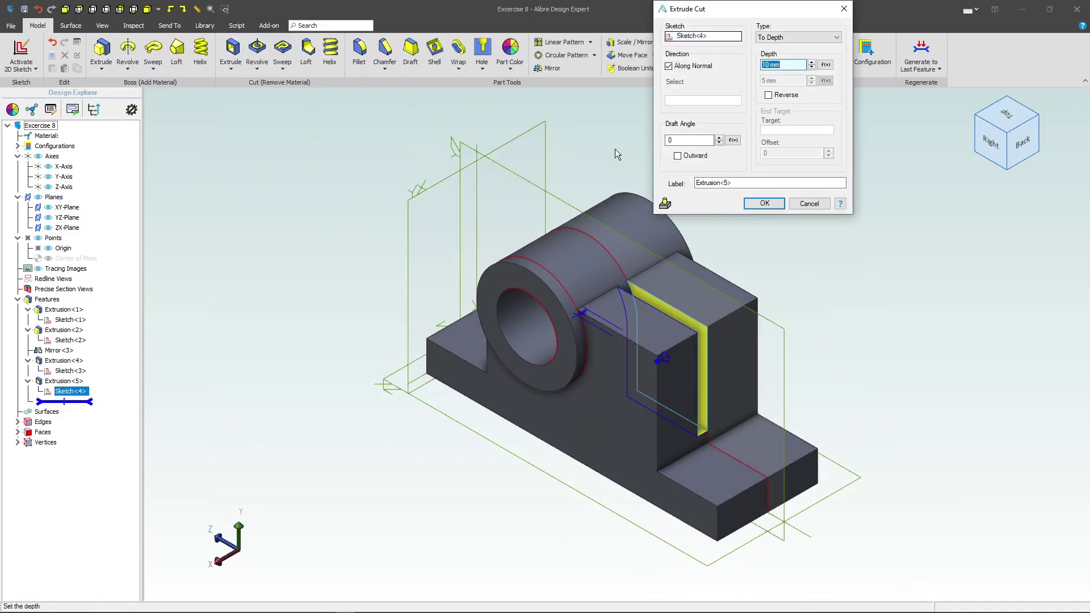
{"action": "left_click", "coordinate": [798, 37]}
{"action": "left_click", "coordinate": [796, 65]}
{"action": "key", "text": "Return"}
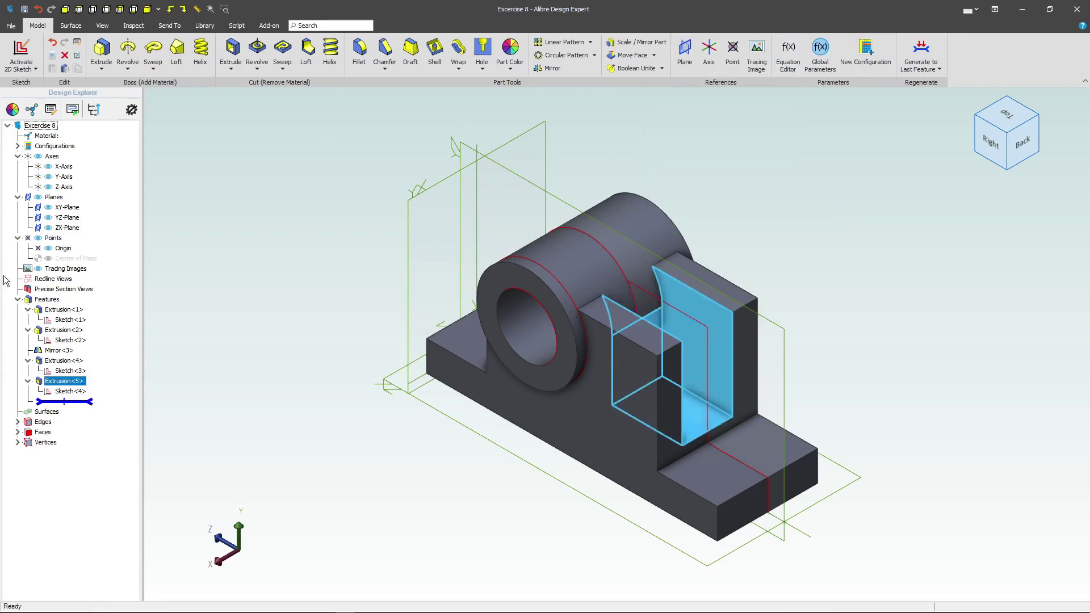
{"action": "left_click", "coordinate": [305, 258]}
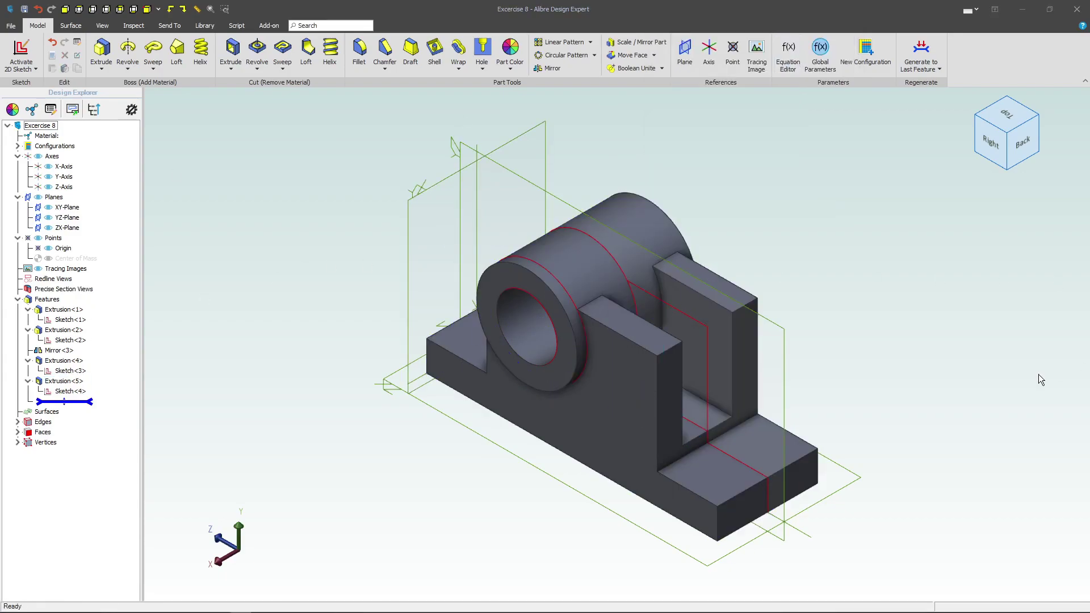
Apply 30 mm fillets to the top outer edges of both uprights.
{"action": "left_click", "coordinate": [360, 53]}
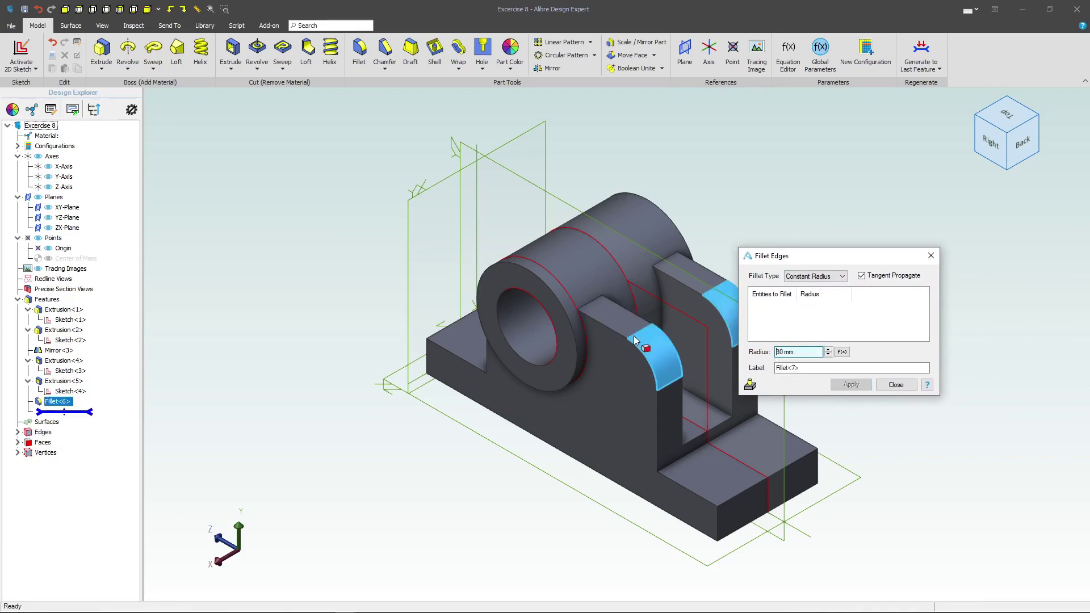
{"action": "left_click", "coordinate": [869, 386]}
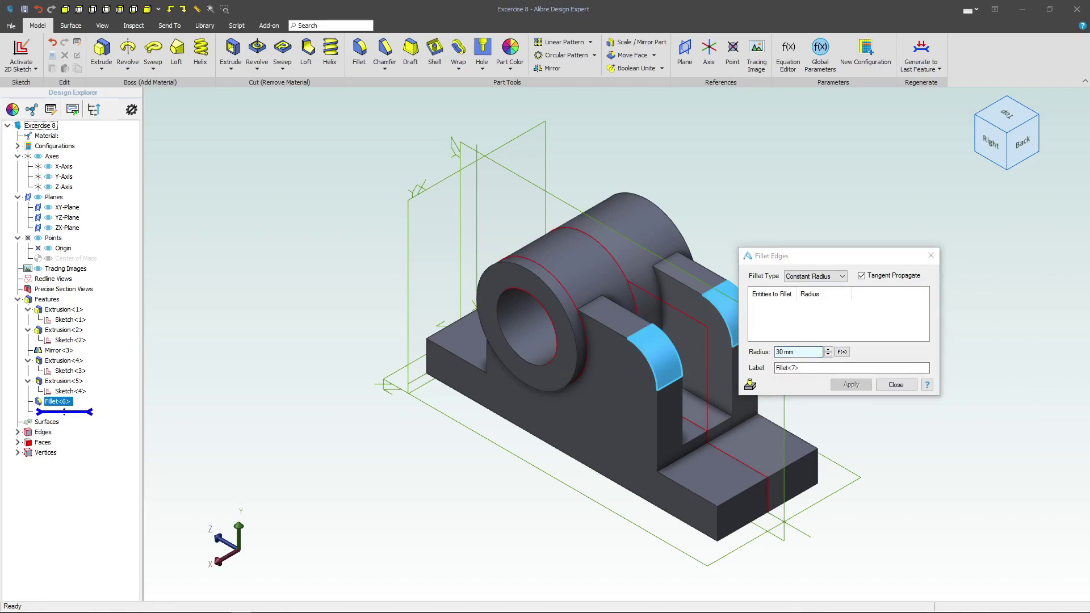
{"action": "left_click", "coordinate": [769, 451]}
{"action": "left_click", "coordinate": [896, 384]}
Start a sketch on the front base face and draw two hole circles.
{"action": "left_click", "coordinate": [762, 454]}
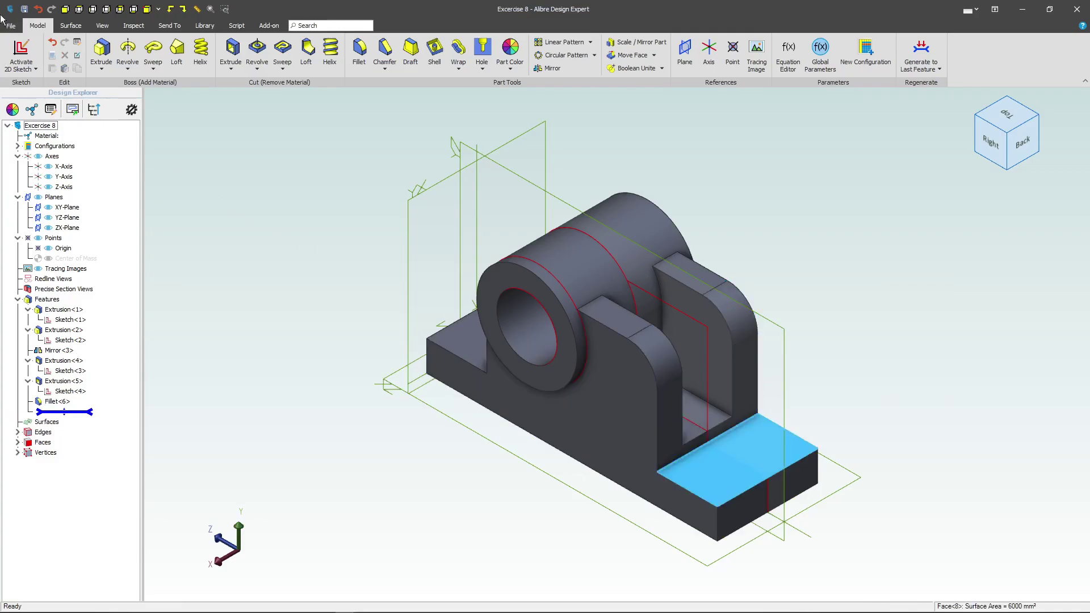
{"action": "left_click", "coordinate": [21, 53]}
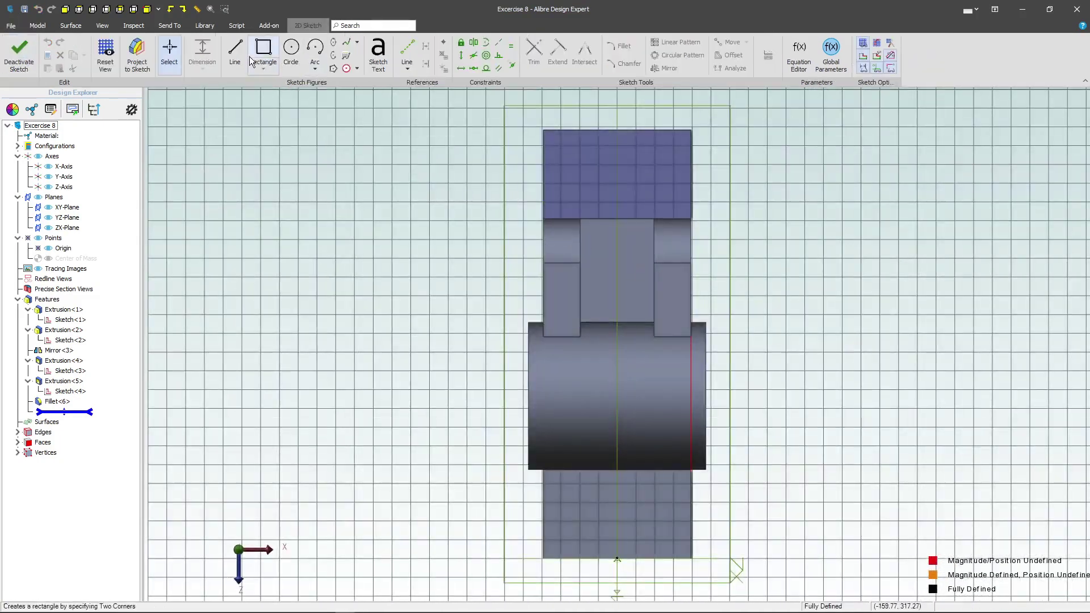
{"action": "left_click", "coordinate": [290, 50]}
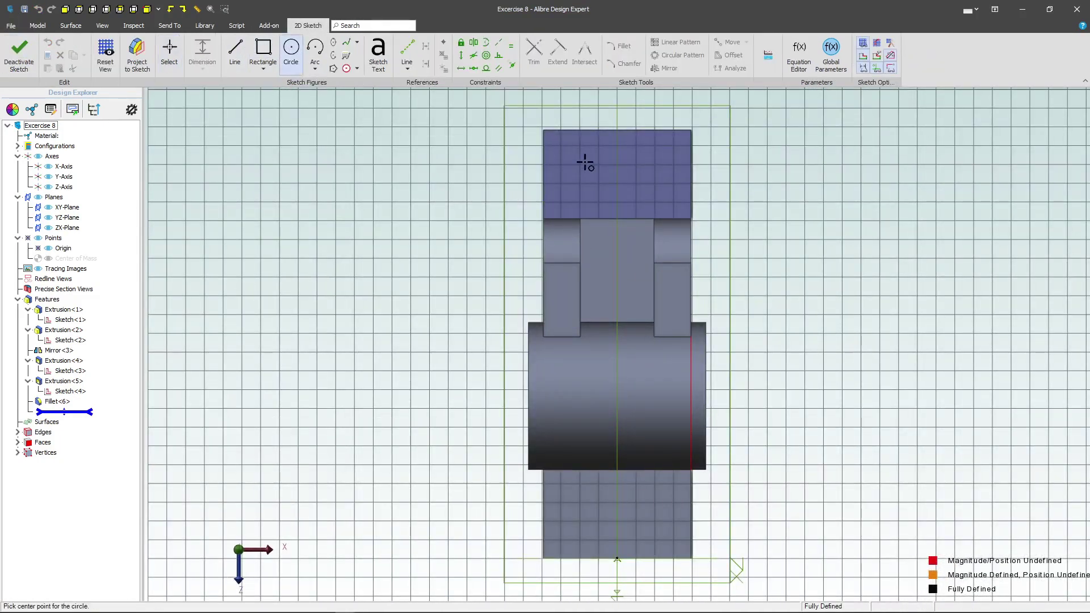
{"action": "left_click", "coordinate": [630, 180]}
{"action": "left_click", "coordinate": [661, 206]}
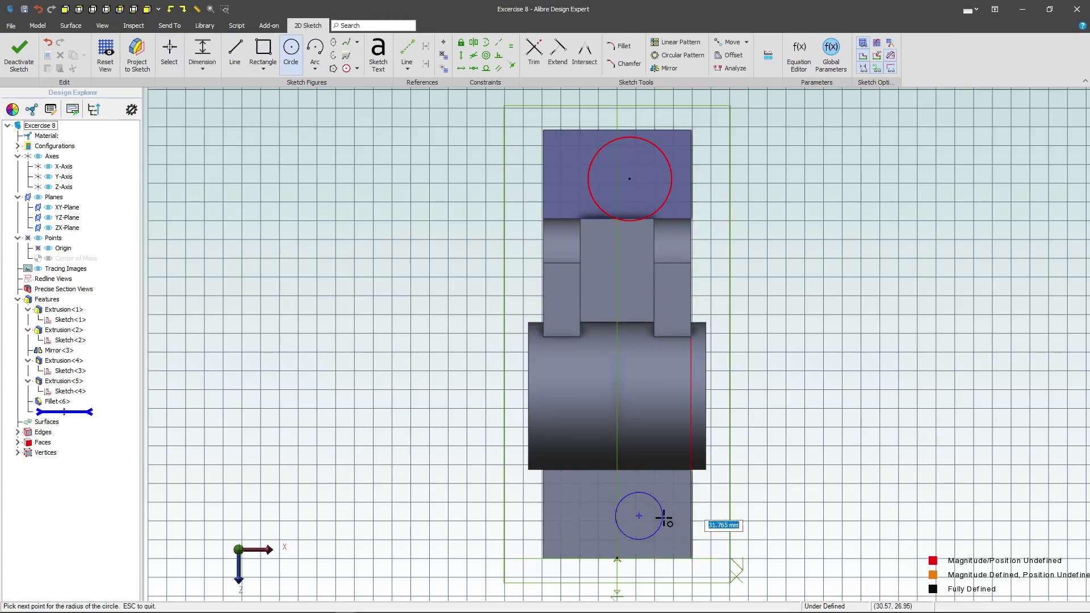
{"action": "left_click", "coordinate": [638, 516]}
{"action": "left_click", "coordinate": [653, 499]}
{"action": "key", "text": "Escape"}
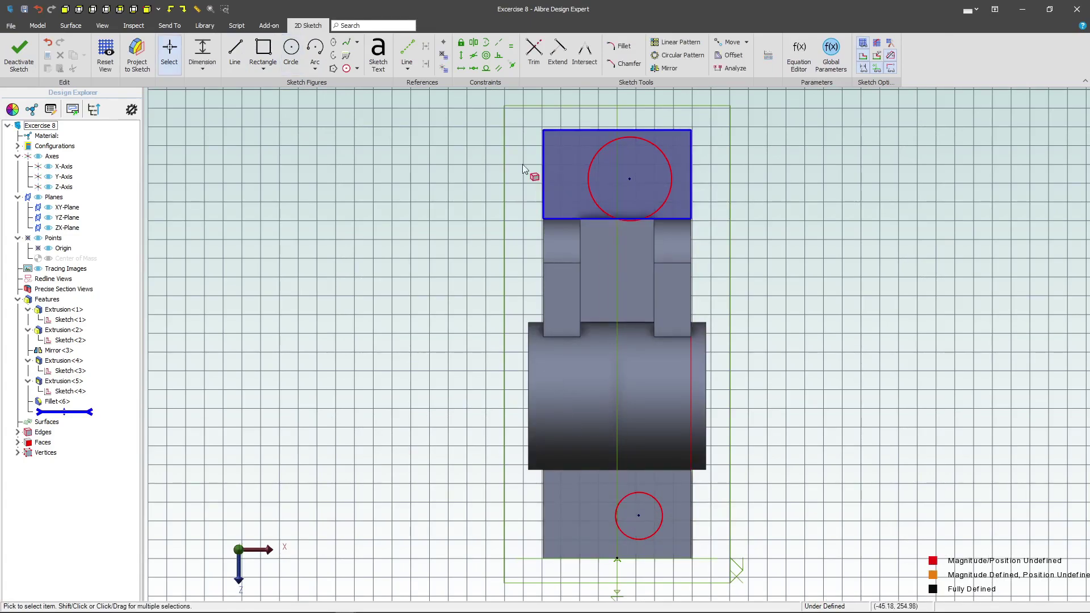
Make the bottom circle equal in size to the top circle.
{"action": "left_click", "coordinate": [511, 49]}
{"action": "left_click", "coordinate": [658, 149]}
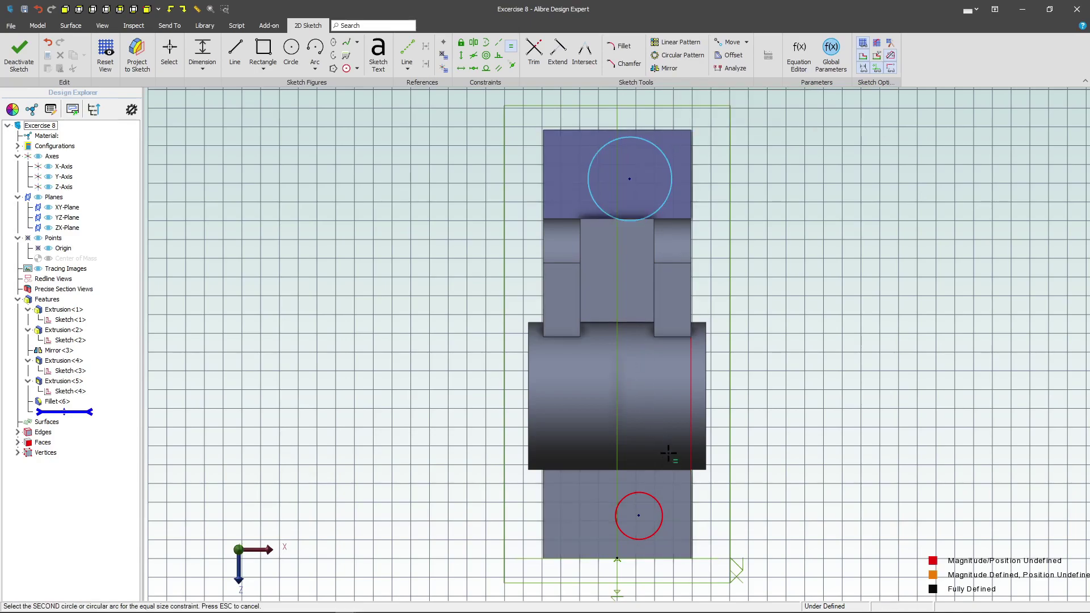
{"action": "left_click", "coordinate": [661, 513]}
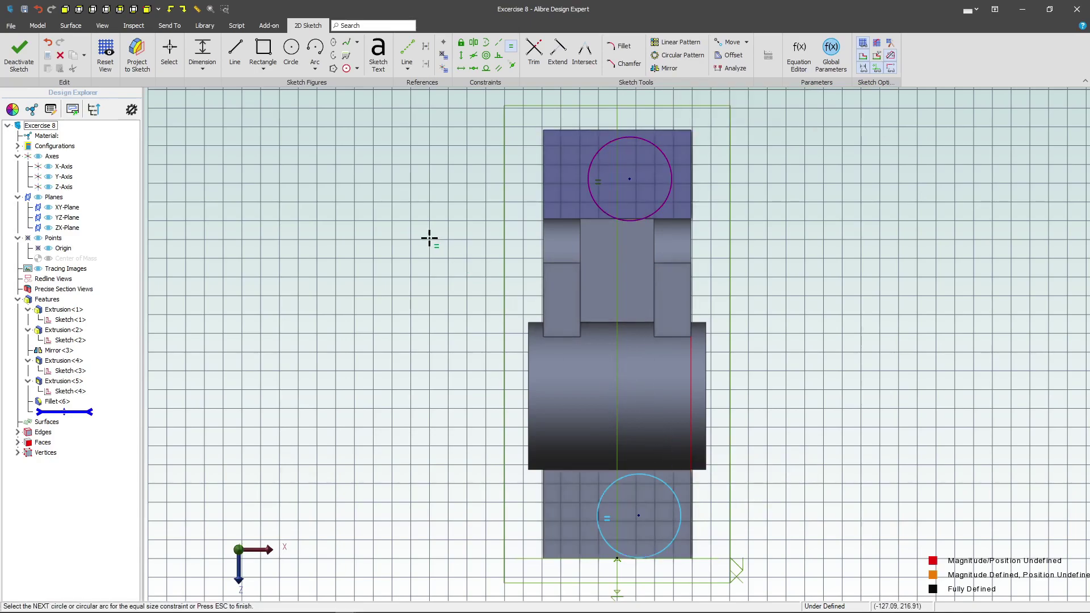
{"action": "key", "text": "d"}
{"action": "left_click", "coordinate": [678, 528]}
{"action": "key", "text": "Escape"}
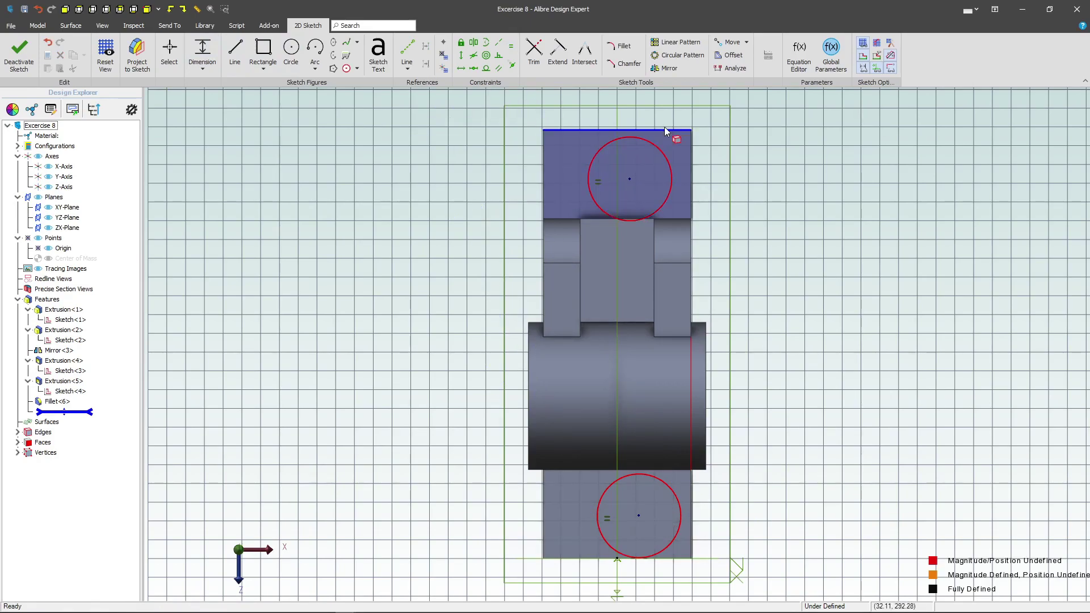
Dimension the top circle's centre 30 mm below the top edge.
{"action": "left_click", "coordinate": [664, 132]}
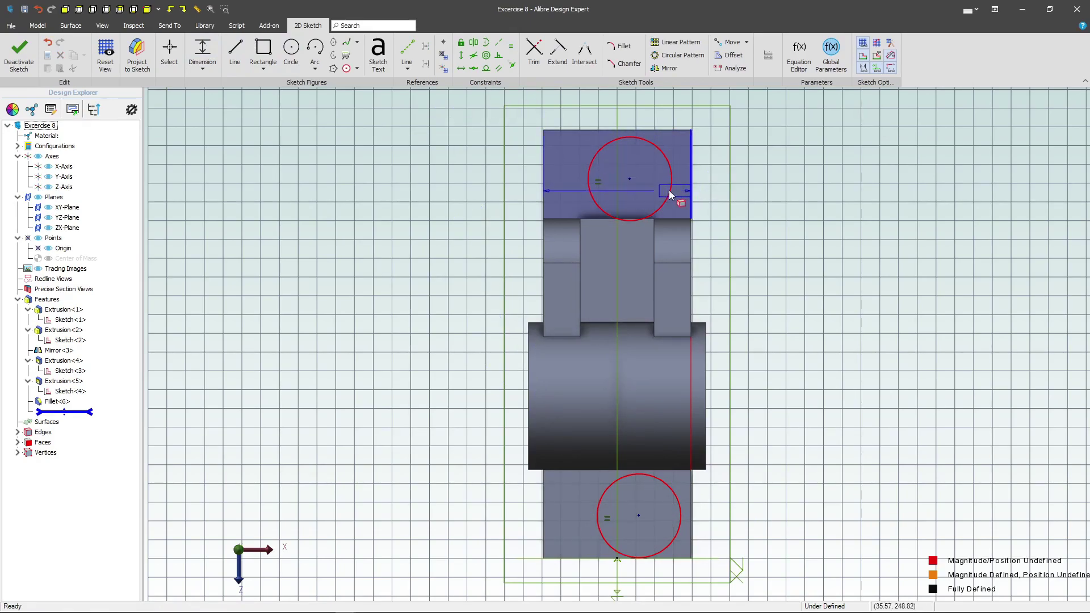
{"action": "left_click", "coordinate": [630, 179]}
{"action": "left_click", "coordinate": [718, 164]}
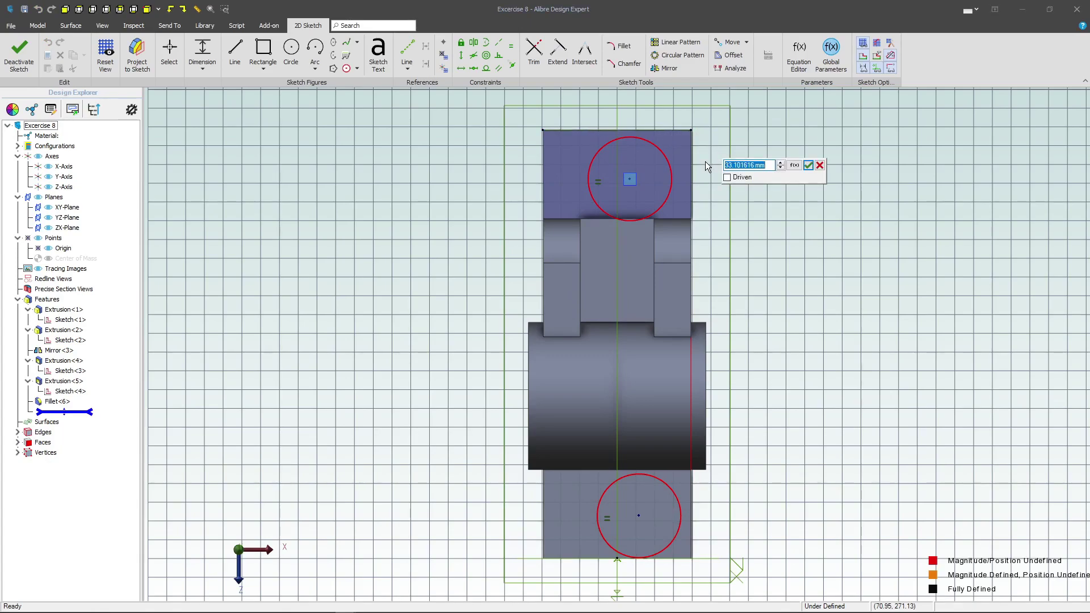
{"action": "type", "text": "30"}
{"action": "key", "text": "Return"}
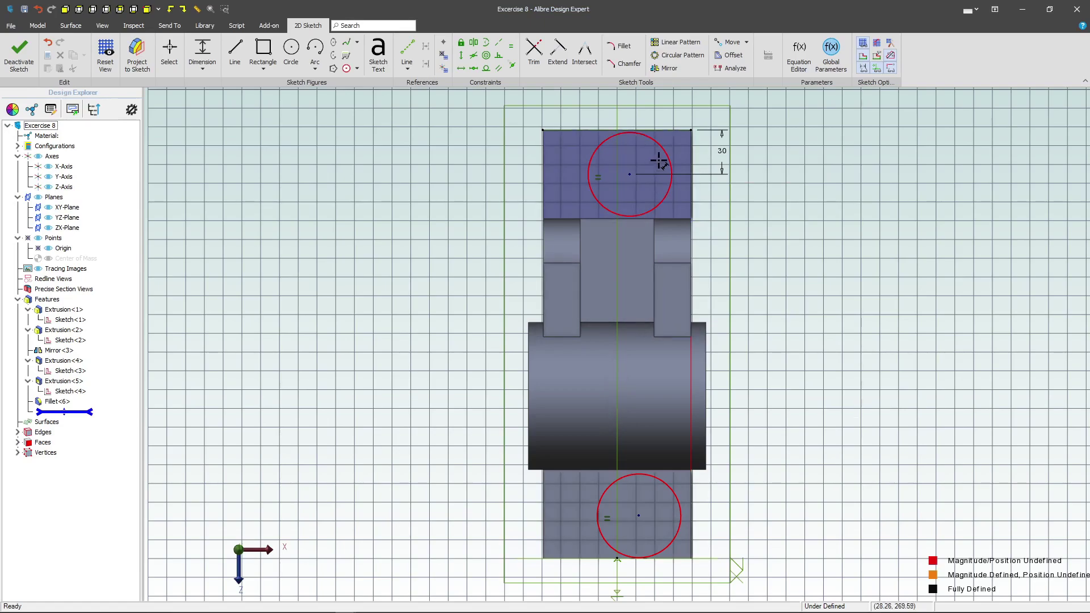
Set the top circle's diameter to 25 mm.
{"action": "left_click", "coordinate": [666, 200]}
{"action": "left_click", "coordinate": [749, 214]}
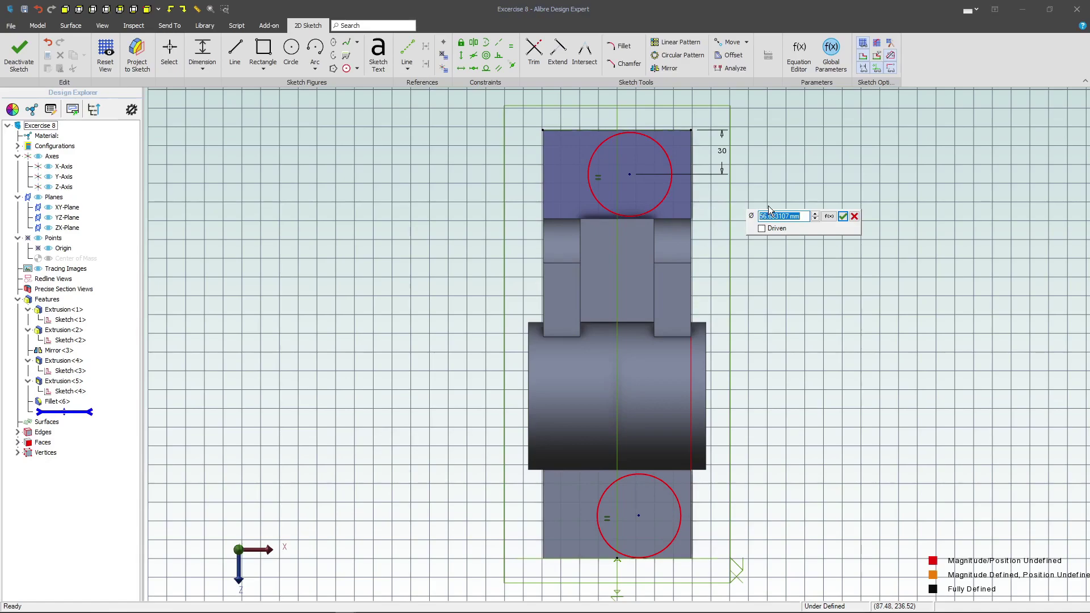
{"action": "type", "text": "25"}
{"action": "key", "text": "Return"}
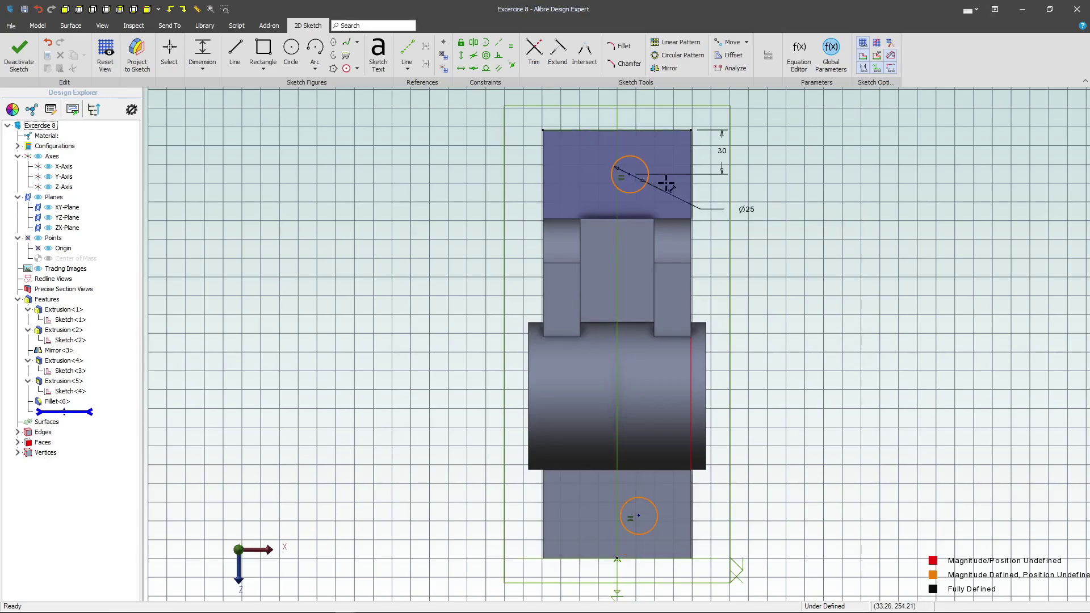
{"action": "key", "text": "Escape"}
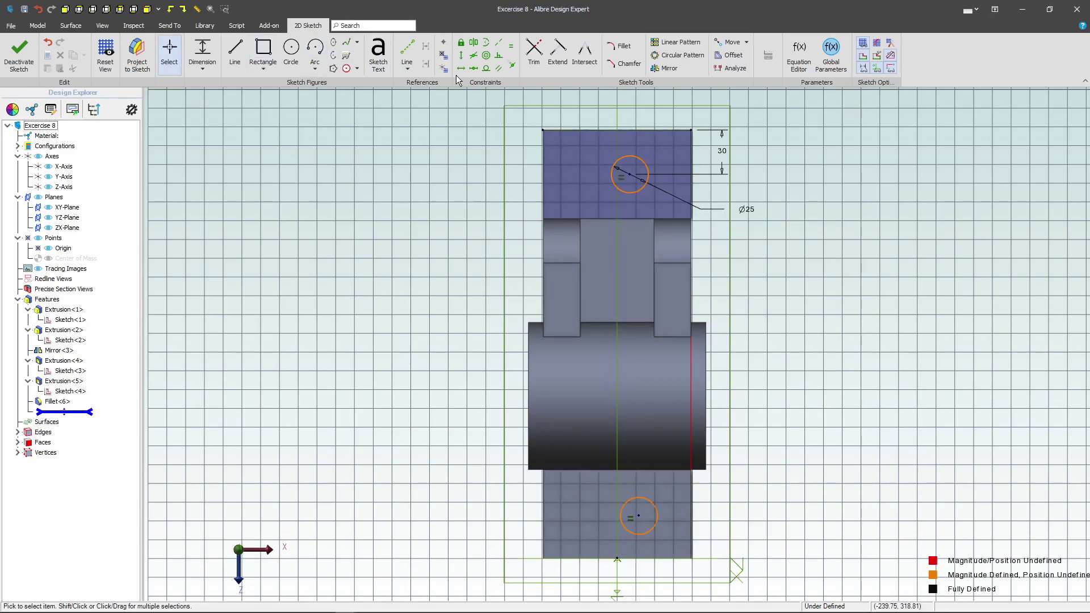
Align the bottom circle's centre vertically with the centreline point.
{"action": "left_click", "coordinate": [461, 56]}
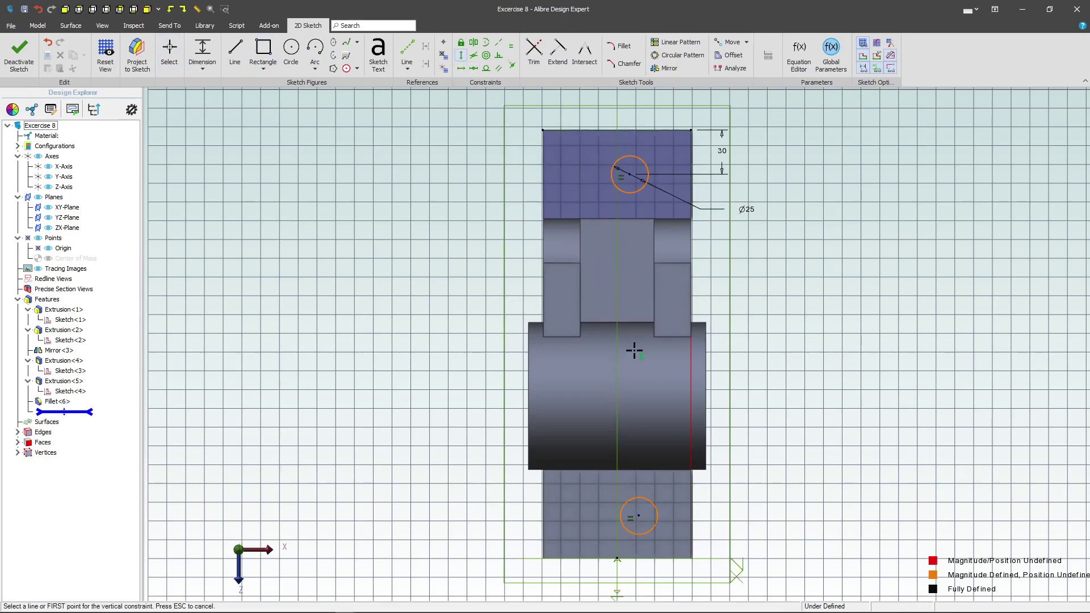
{"action": "left_click", "coordinate": [617, 560]}
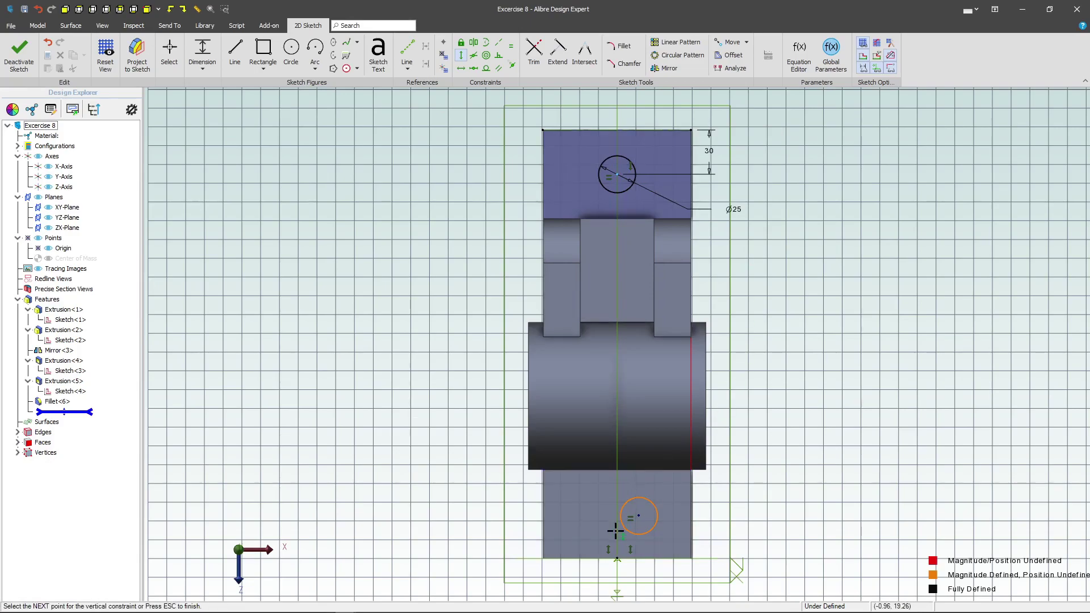
{"action": "left_click", "coordinate": [638, 516]}
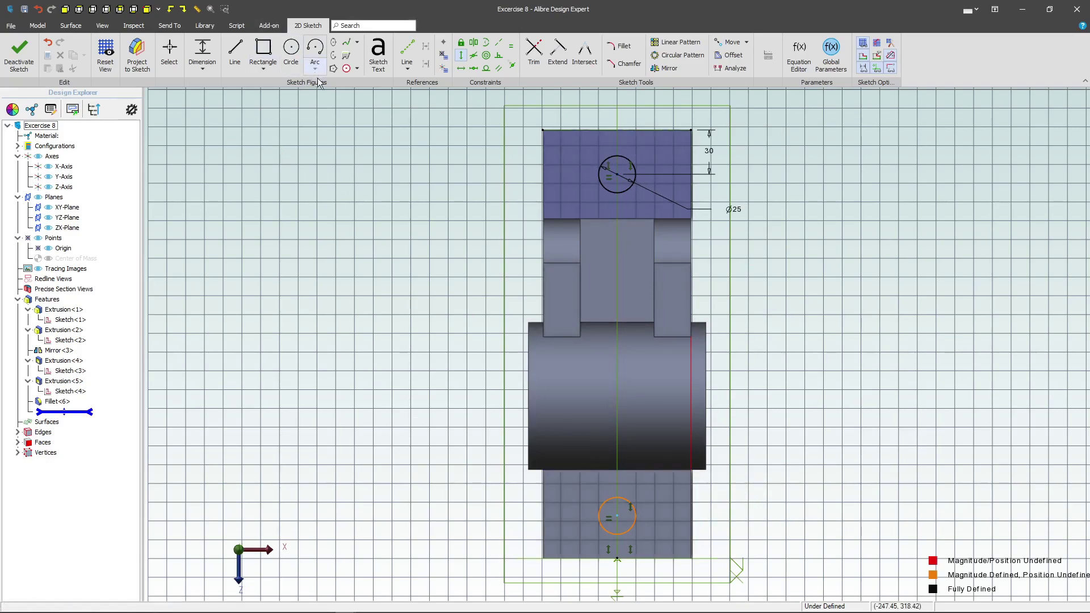
{"action": "key", "text": "Escape"}
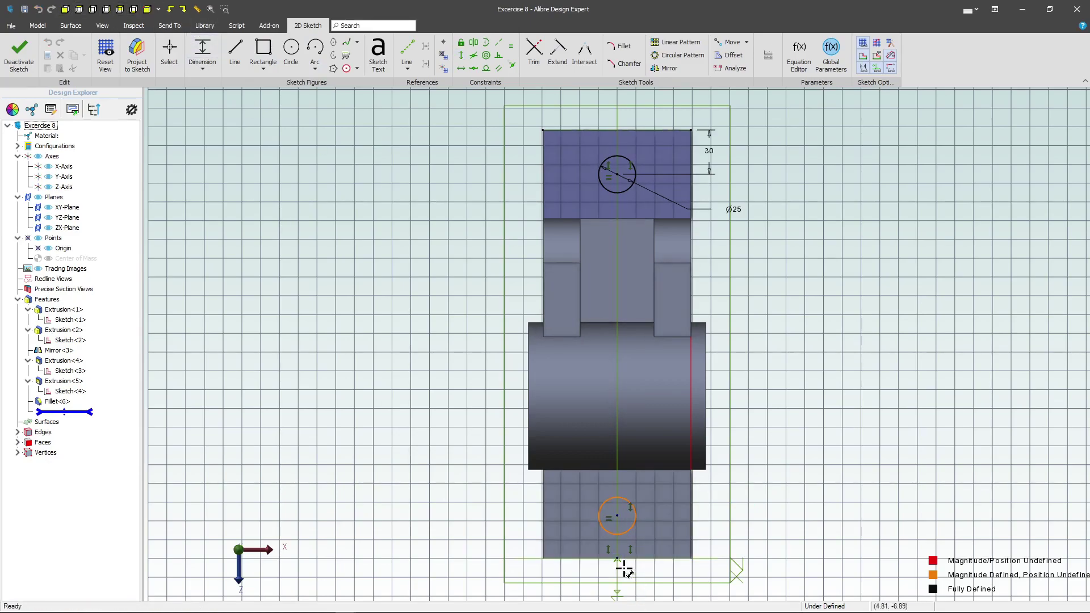
Dimension the bottom circle's centre 30 mm from the bottom edge.
{"action": "left_click", "coordinate": [617, 518]}
{"action": "left_click", "coordinate": [723, 527]}
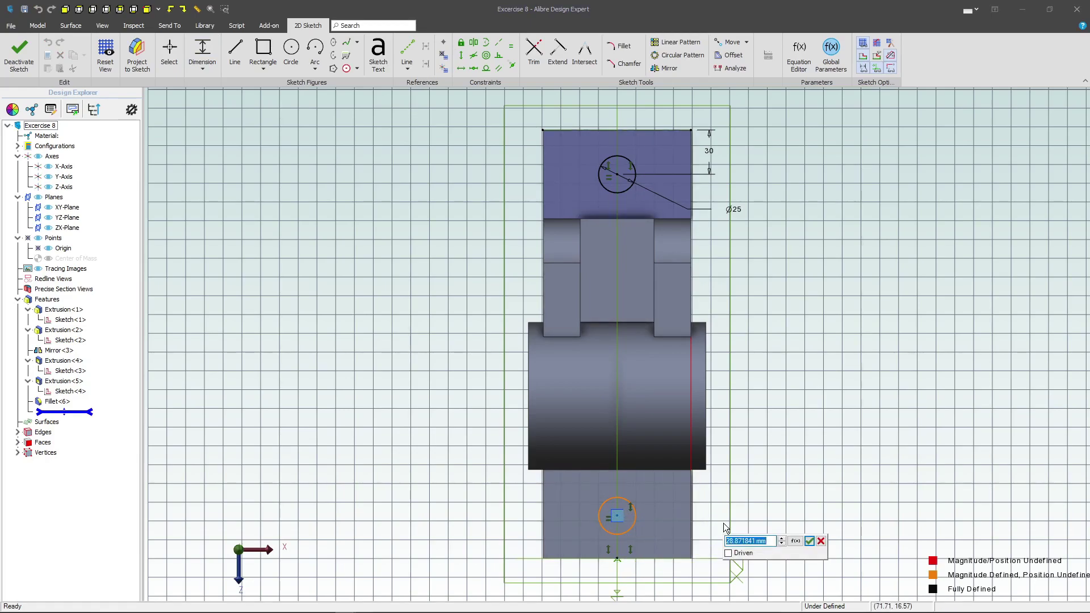
{"action": "type", "text": "30"}
{"action": "key", "text": "Return"}
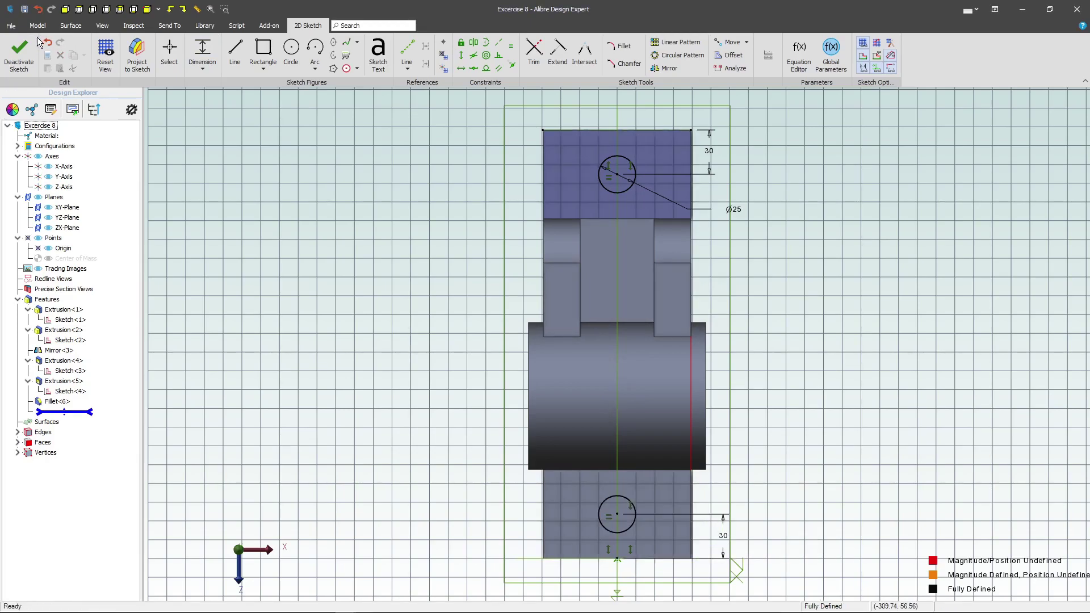
Extrude-cut Sketch<5> Through All to bore both Ø25 holes in the base.
{"action": "left_click", "coordinate": [34, 43]}
{"action": "left_click", "coordinate": [233, 47]}
{"action": "left_click", "coordinate": [773, 36]}
{"action": "left_click", "coordinate": [784, 57]}
{"action": "left_click", "coordinate": [764, 203]}
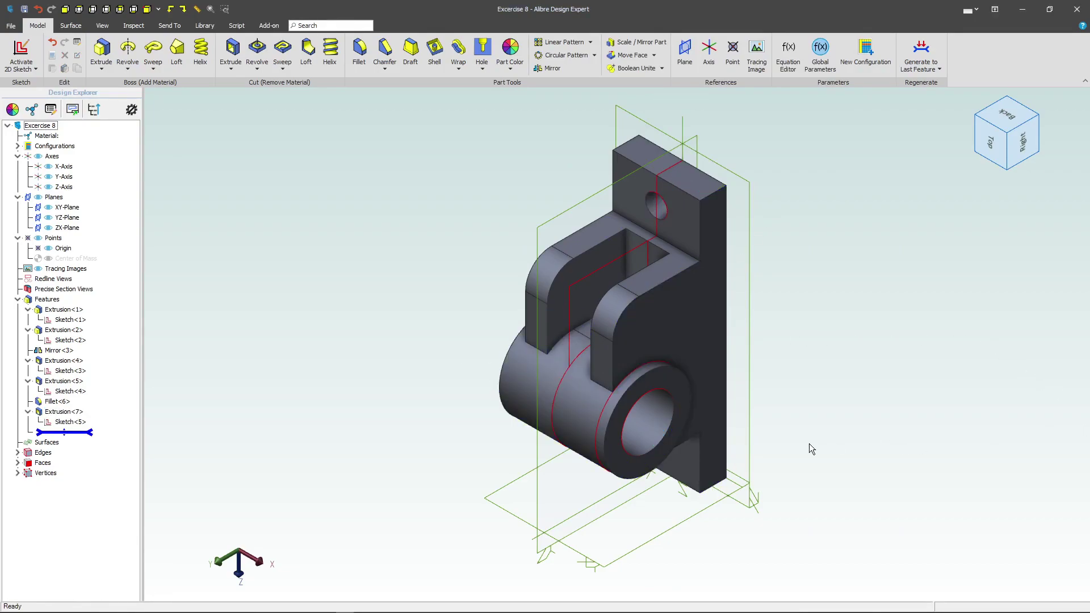
{"action": "middle_click_drag", "start_coordinate": [810, 445], "coordinate": [813, 402]}
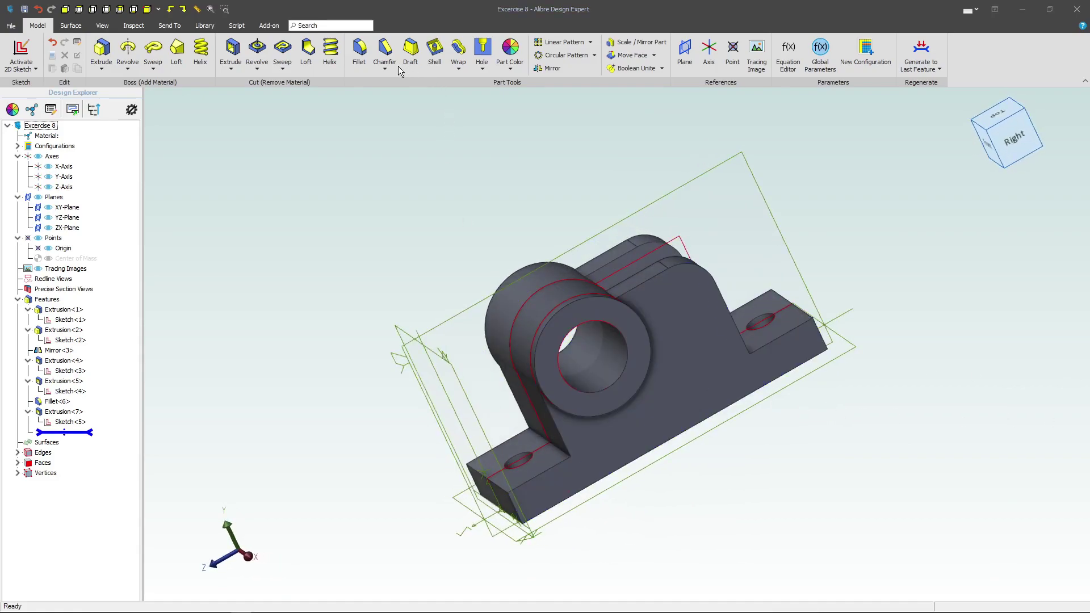
Fillet the four base-plate end corner edges with a 25 mm radius.
{"action": "left_click", "coordinate": [366, 59]}
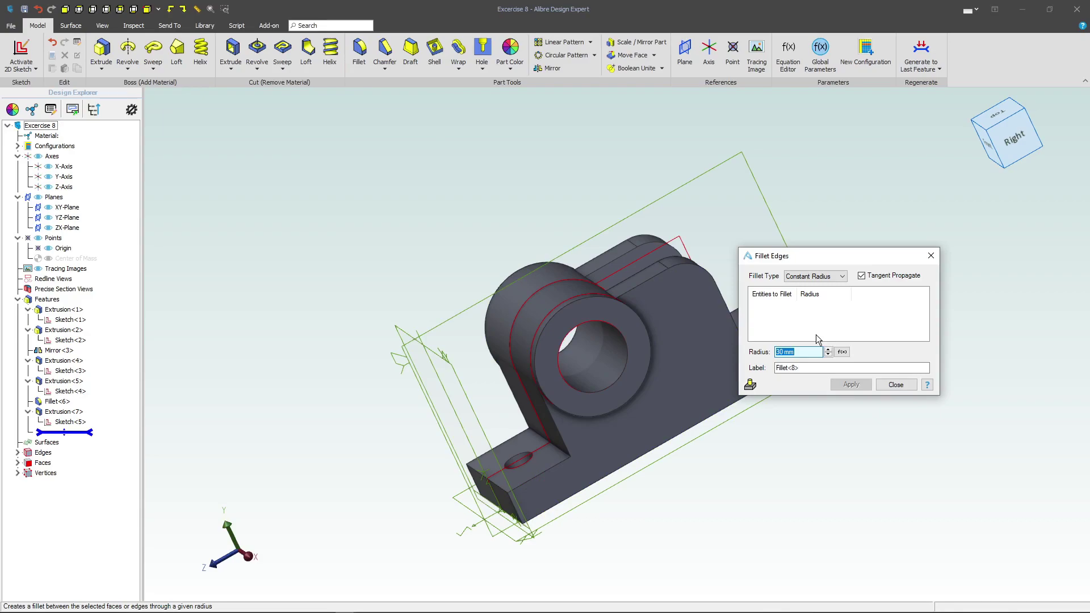
{"action": "left_click", "coordinate": [839, 318]}
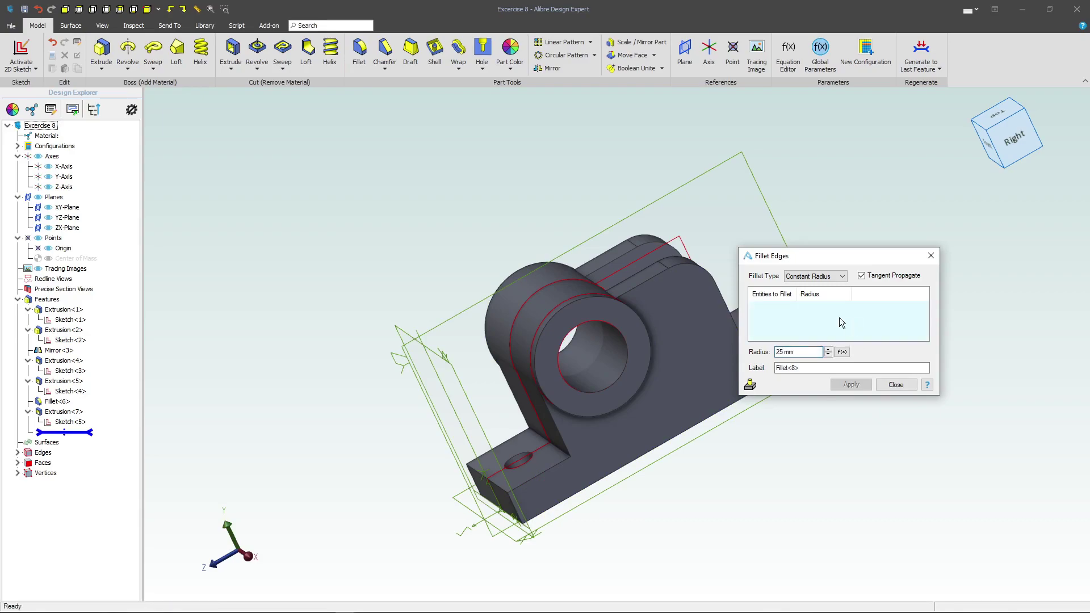
{"action": "left_click", "coordinate": [518, 512]}
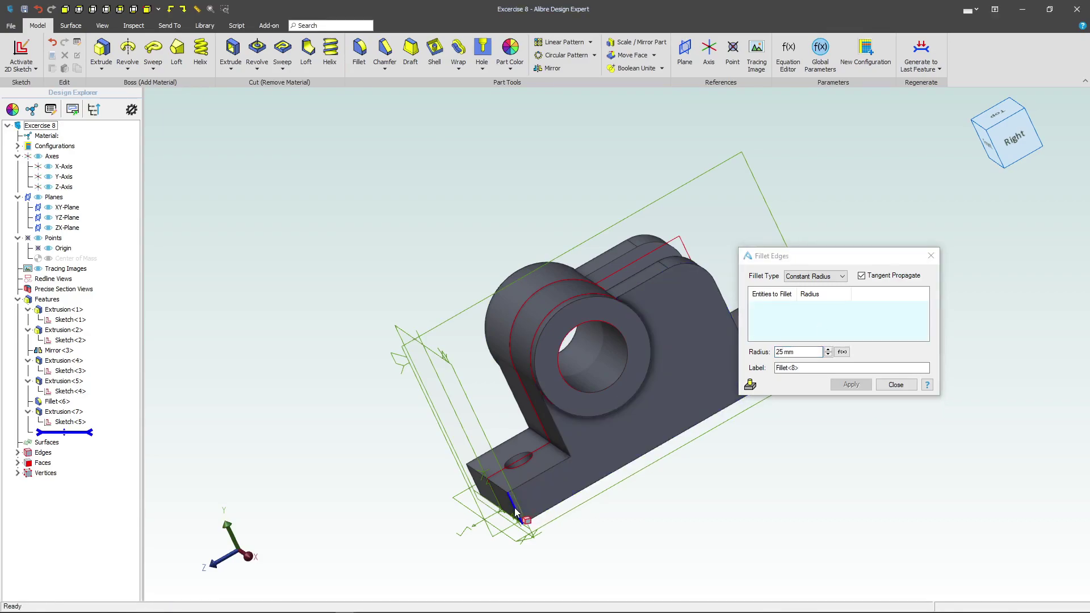
{"action": "left_click", "coordinate": [474, 484]}
{"action": "scroll", "coordinate": [664, 404], "scroll_direction": "up", "scroll_amount": 2}
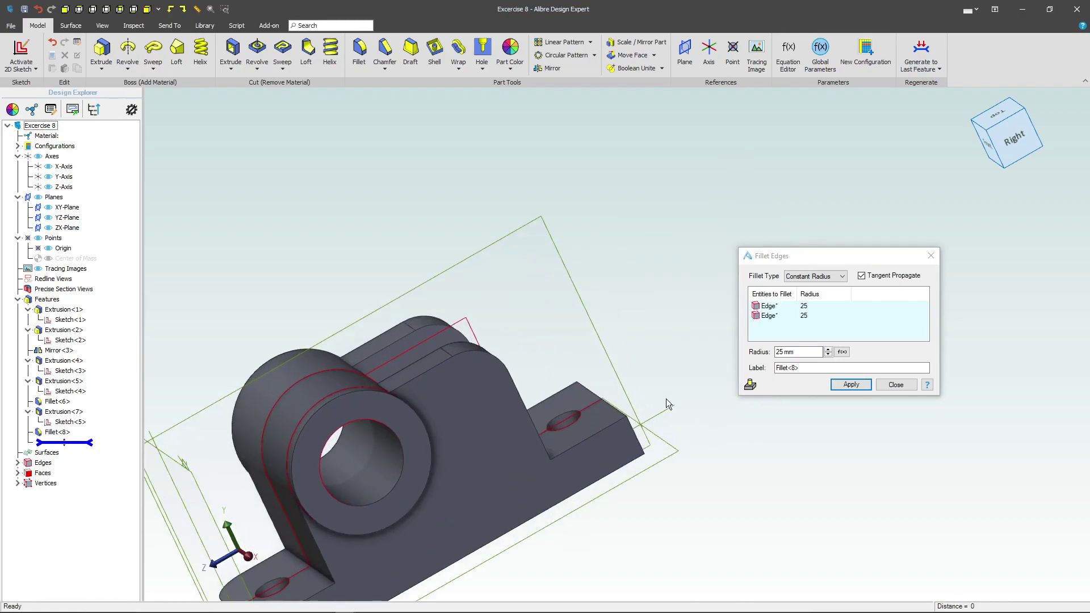
{"action": "left_click", "coordinate": [639, 431]}
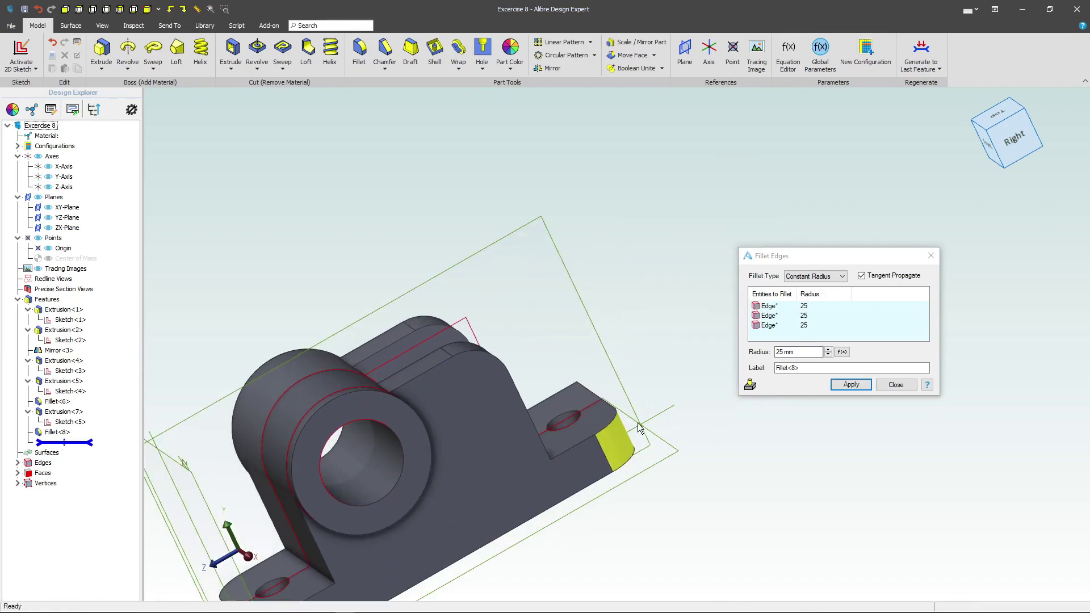
{"action": "middle_click_drag", "start_coordinate": [633, 400], "coordinate": [628, 420]}
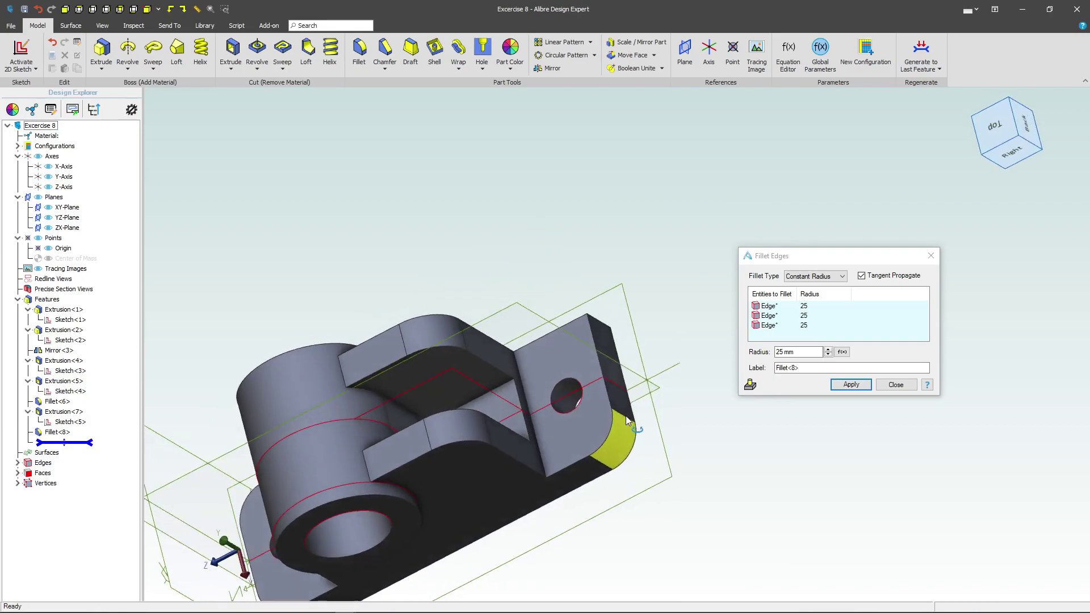
{"action": "left_click", "coordinate": [601, 325]}
{"action": "left_click", "coordinate": [834, 384]}
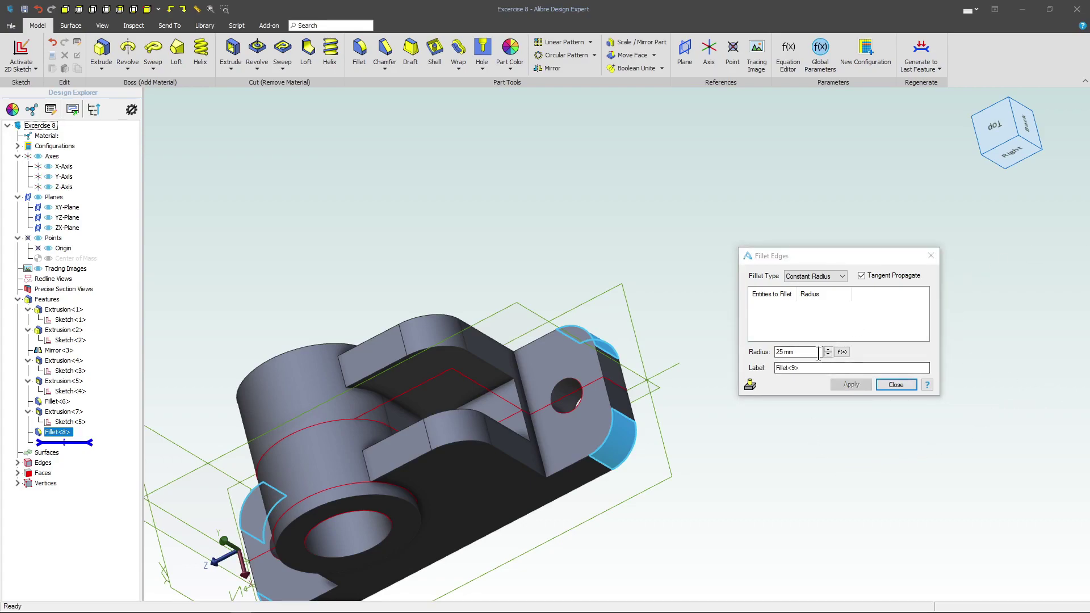
Fillet both edges at the upright's foot with a 10 mm radius.
{"action": "left_click", "coordinate": [659, 351]}
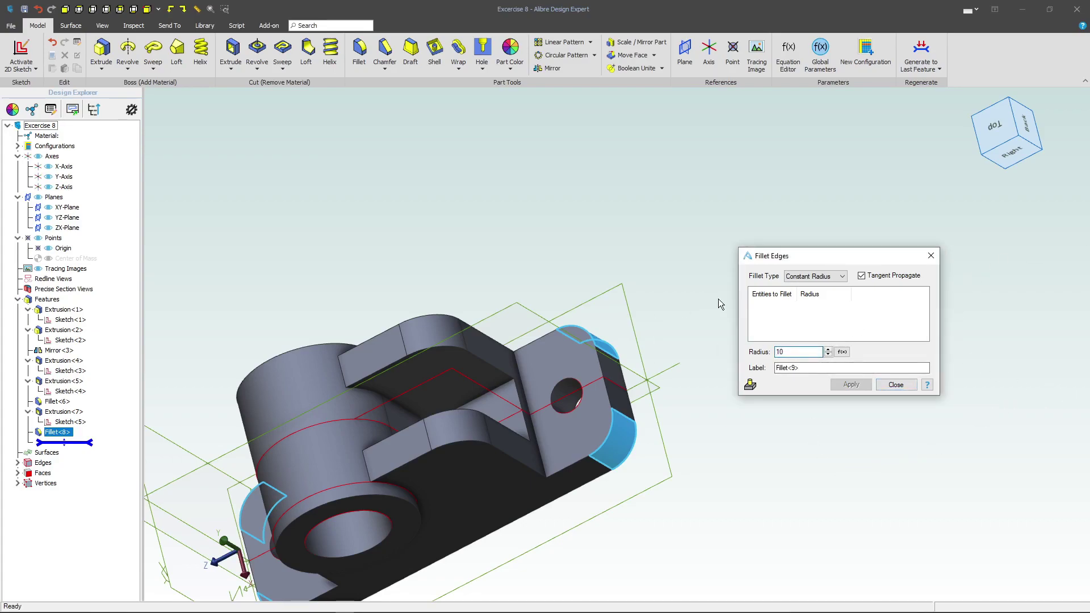
{"action": "left_click", "coordinate": [526, 396]}
{"action": "middle_click_drag", "start_coordinate": [472, 425], "coordinate": [476, 413]}
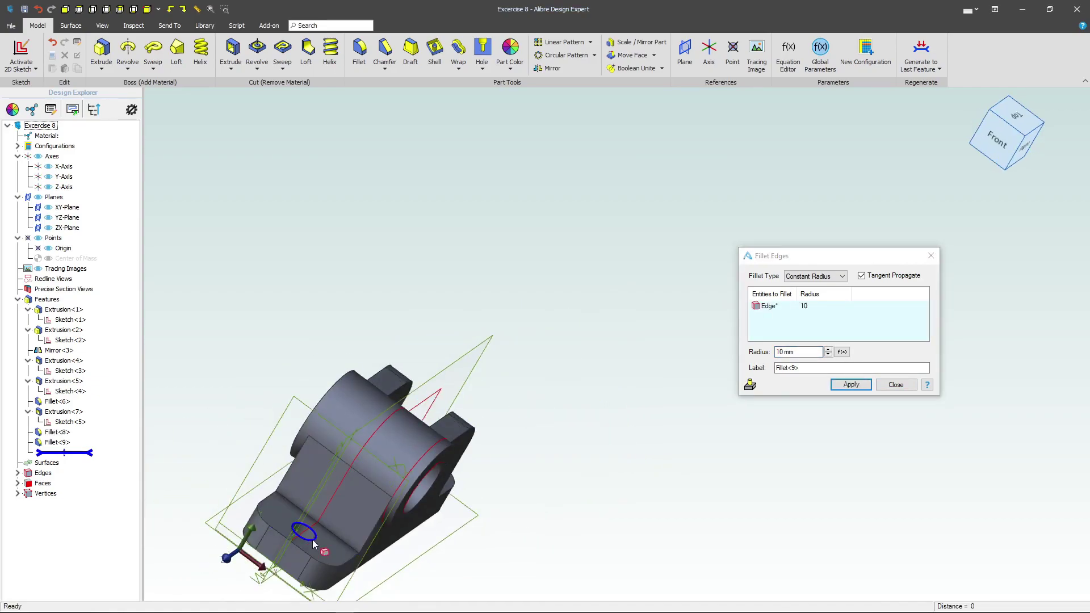
{"action": "left_click", "coordinate": [342, 537]}
{"action": "middle_click_drag", "start_coordinate": [342, 537], "coordinate": [371, 544]}
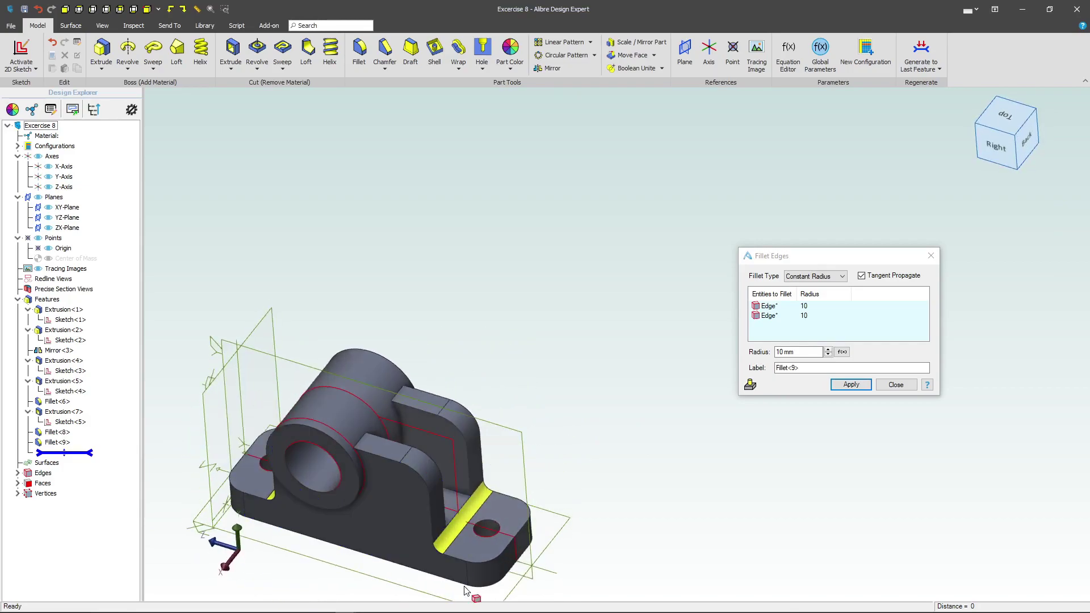
{"action": "left_click", "coordinate": [856, 386]}
{"action": "left_click", "coordinate": [896, 384]}
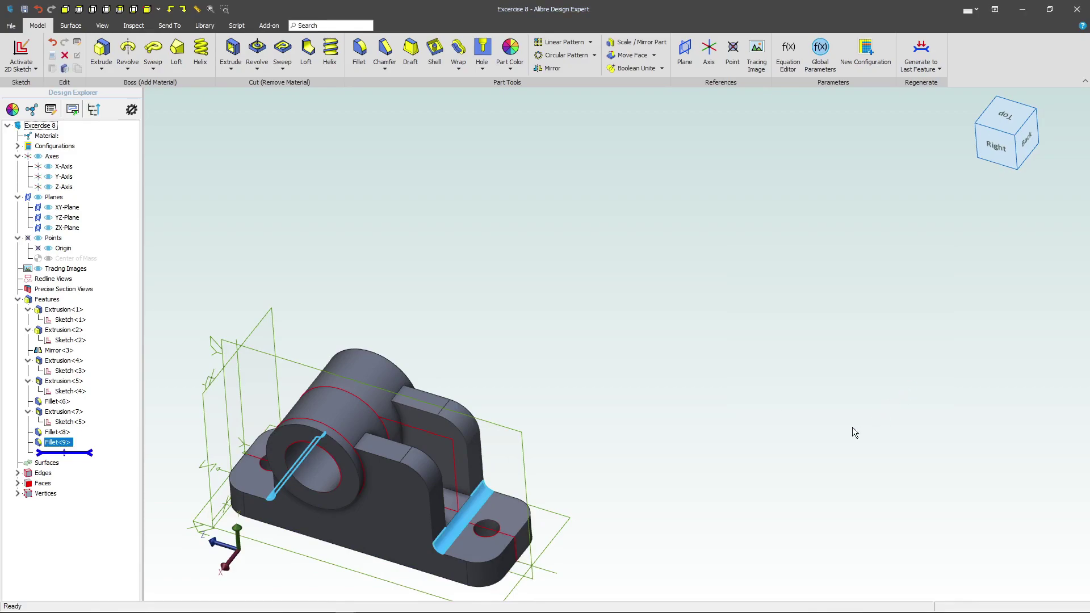
{"action": "left_click", "coordinate": [632, 455]}
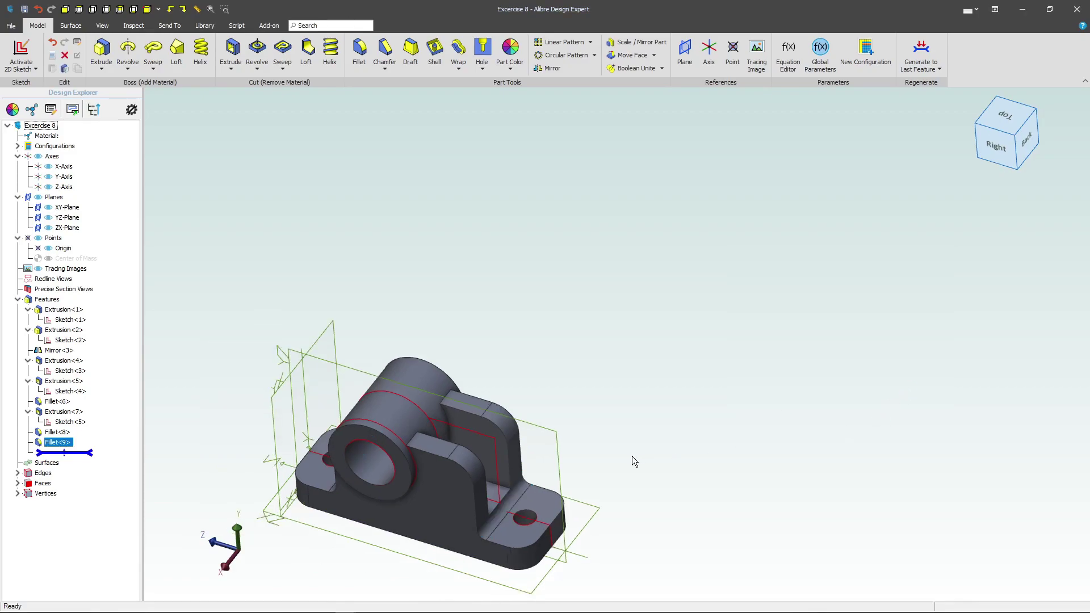
{"action": "left_click", "coordinate": [1012, 150]}
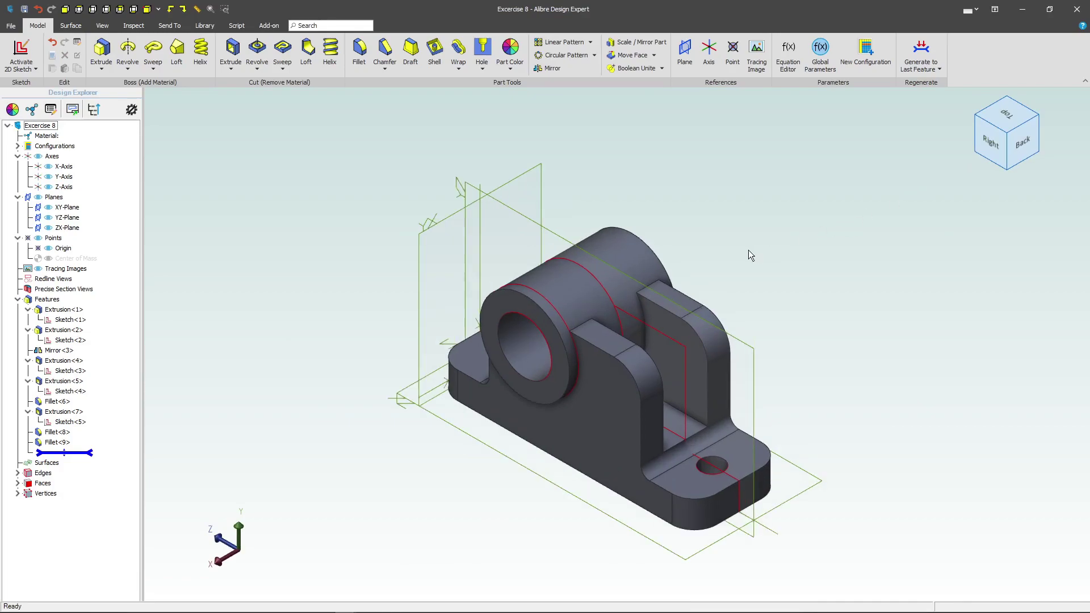
{"action": "scroll", "coordinate": [715, 400], "scroll_direction": "up", "scroll_amount": 2}
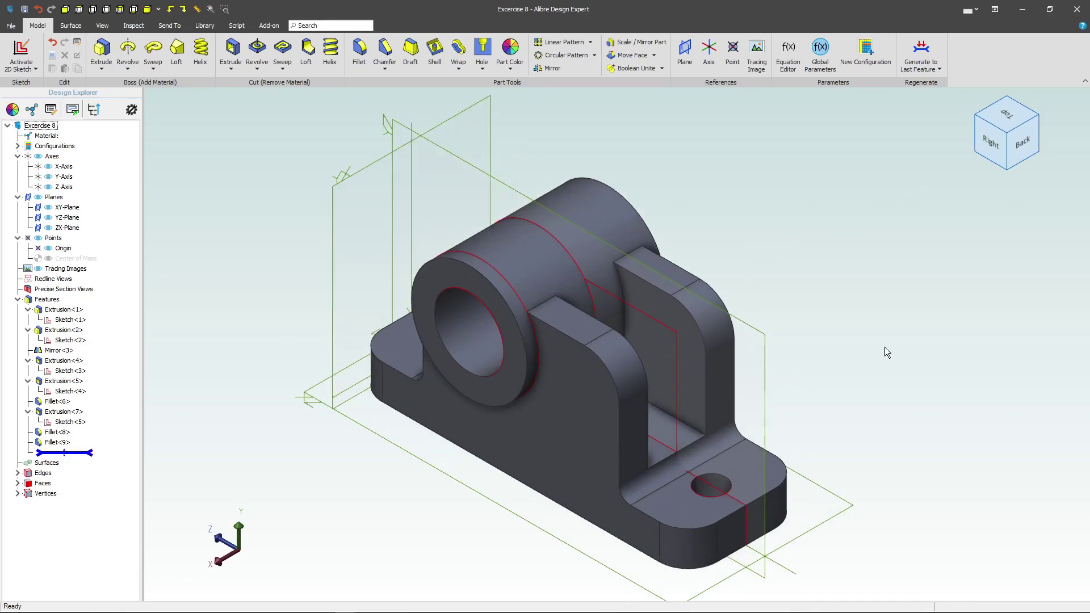